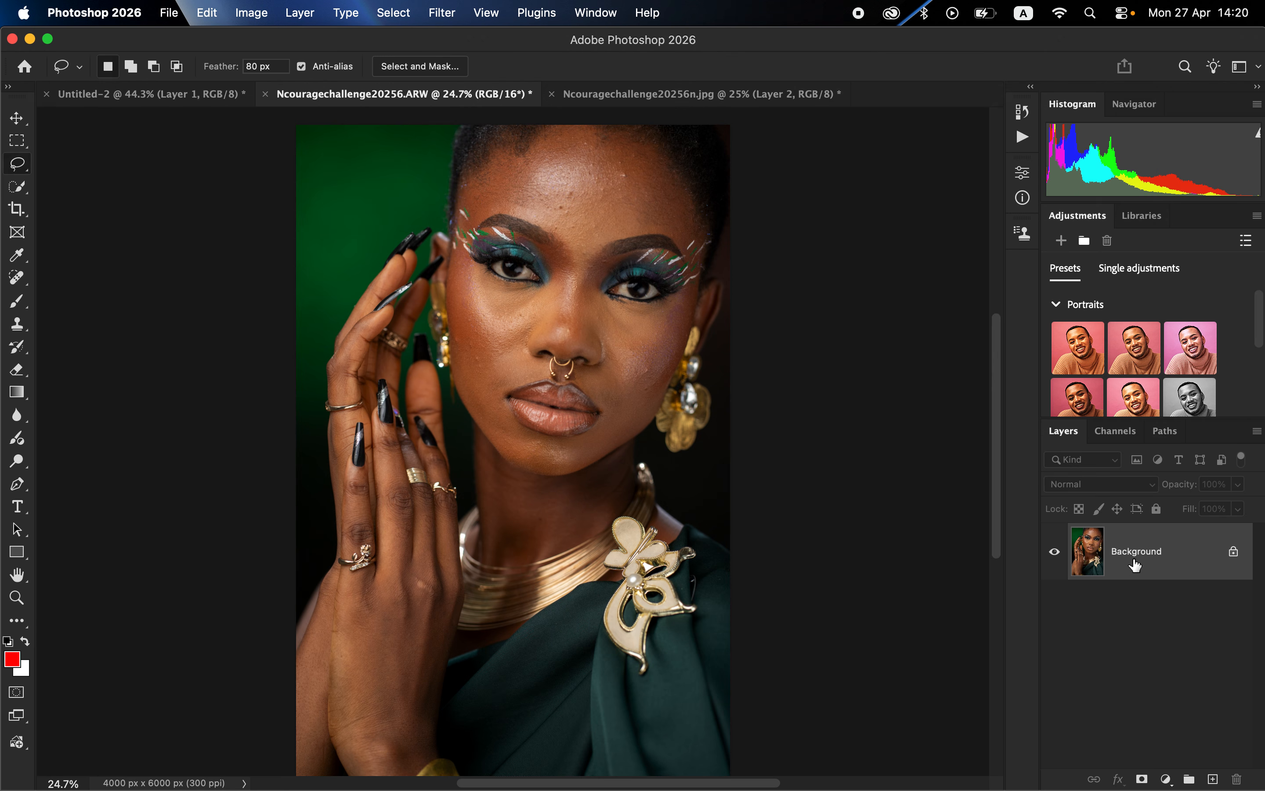
Duplicate the Background layer twice and rename the lower copy "color"
key(super+j)
key(super+j)
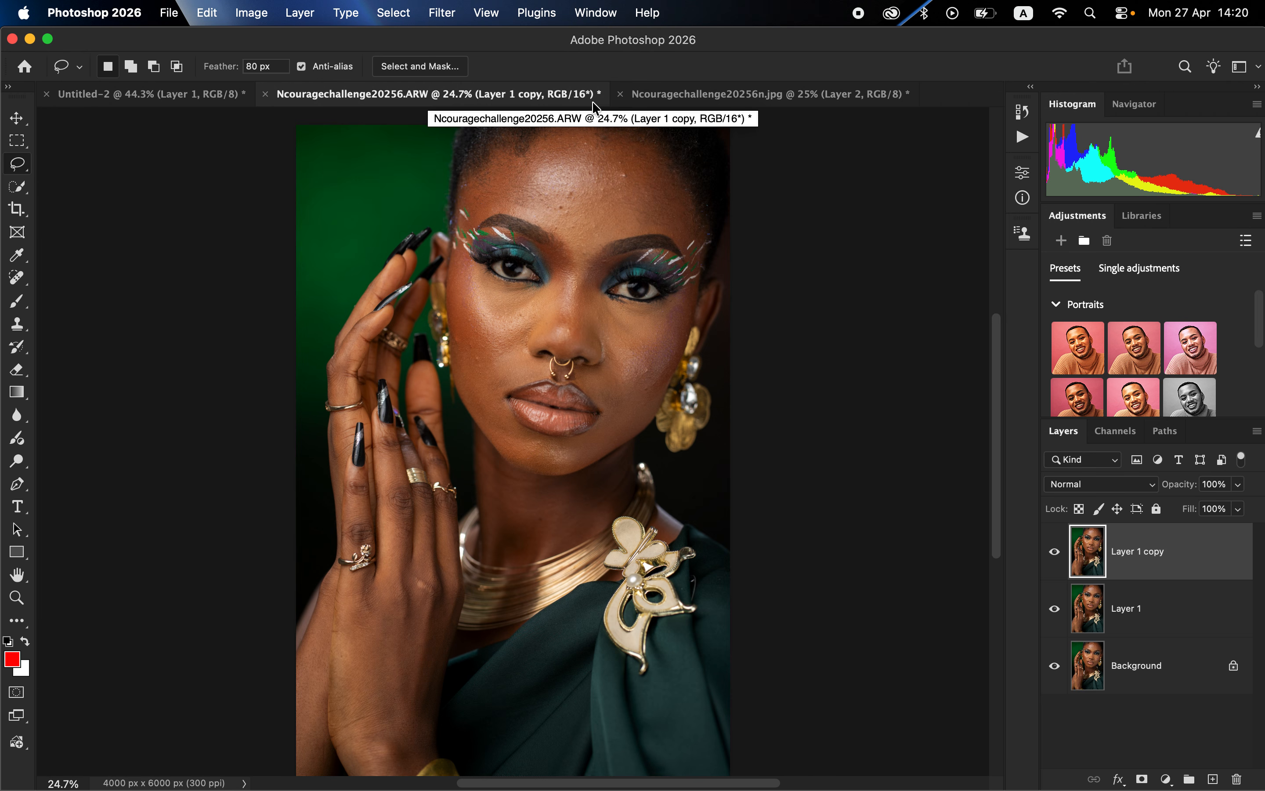
double_click(1126, 609)
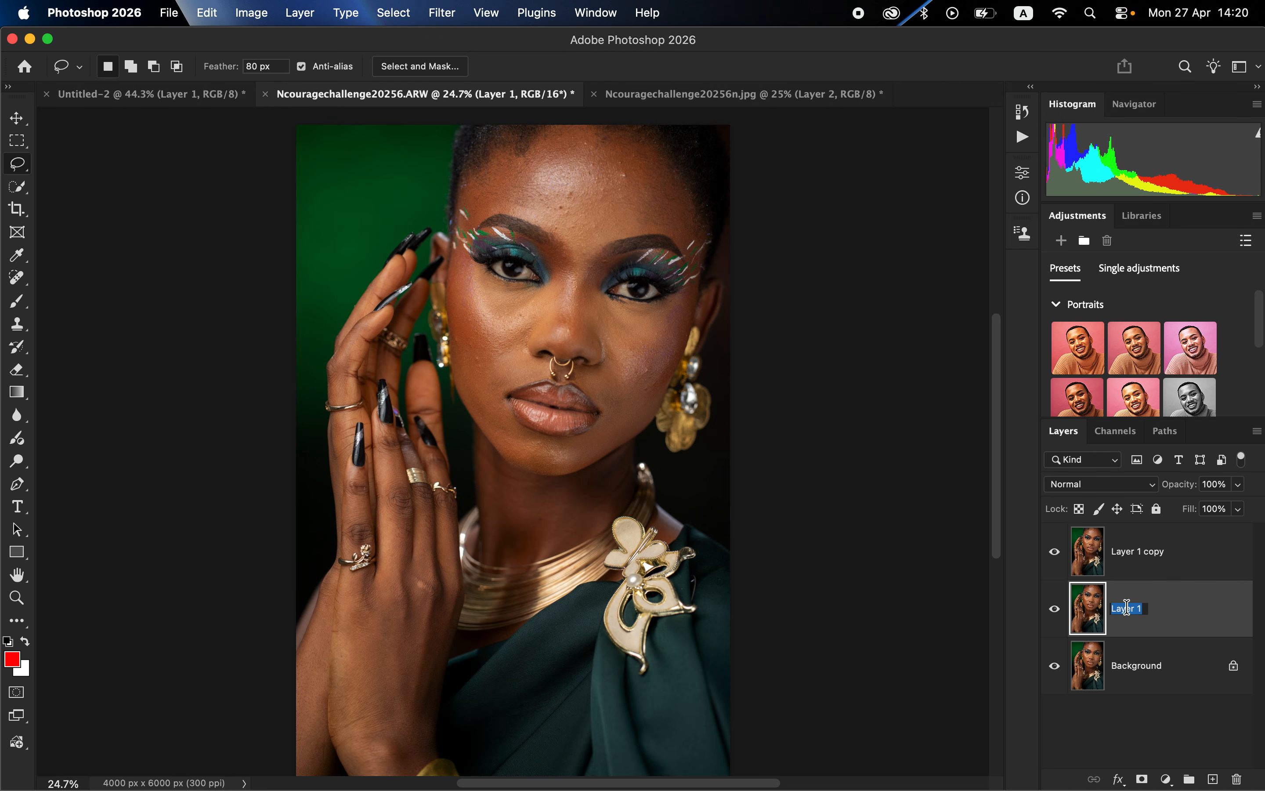
text(color)
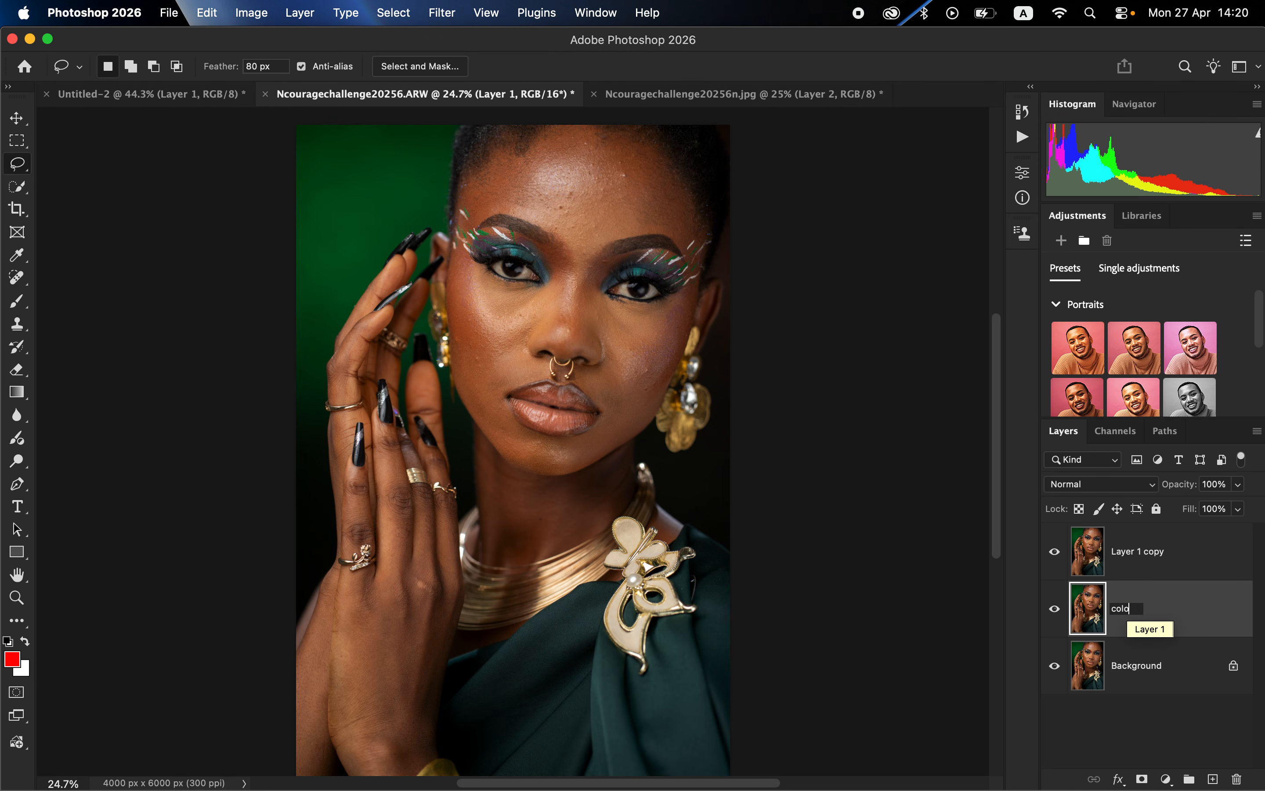
key(Return)
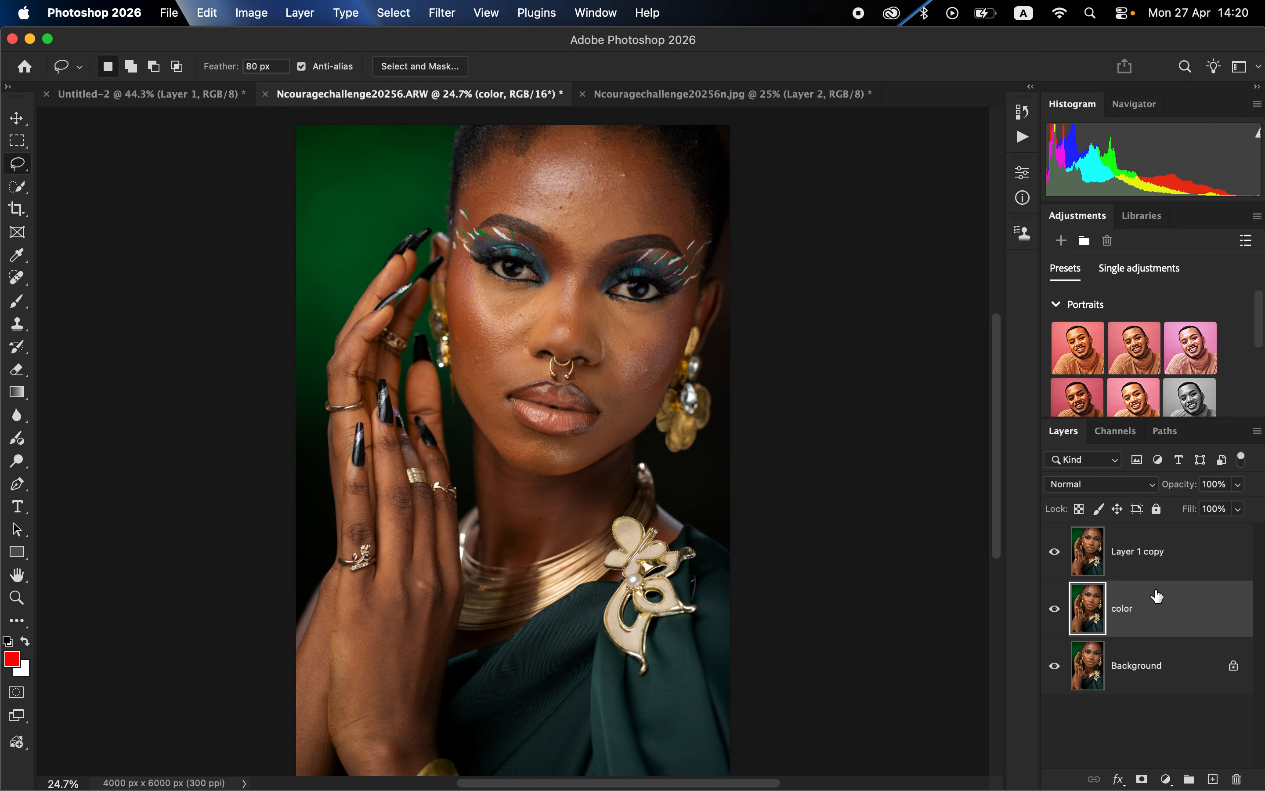
Rename the upper duplicate layer "texture"
click(1143, 546)
double_click(1143, 546)
text(t)
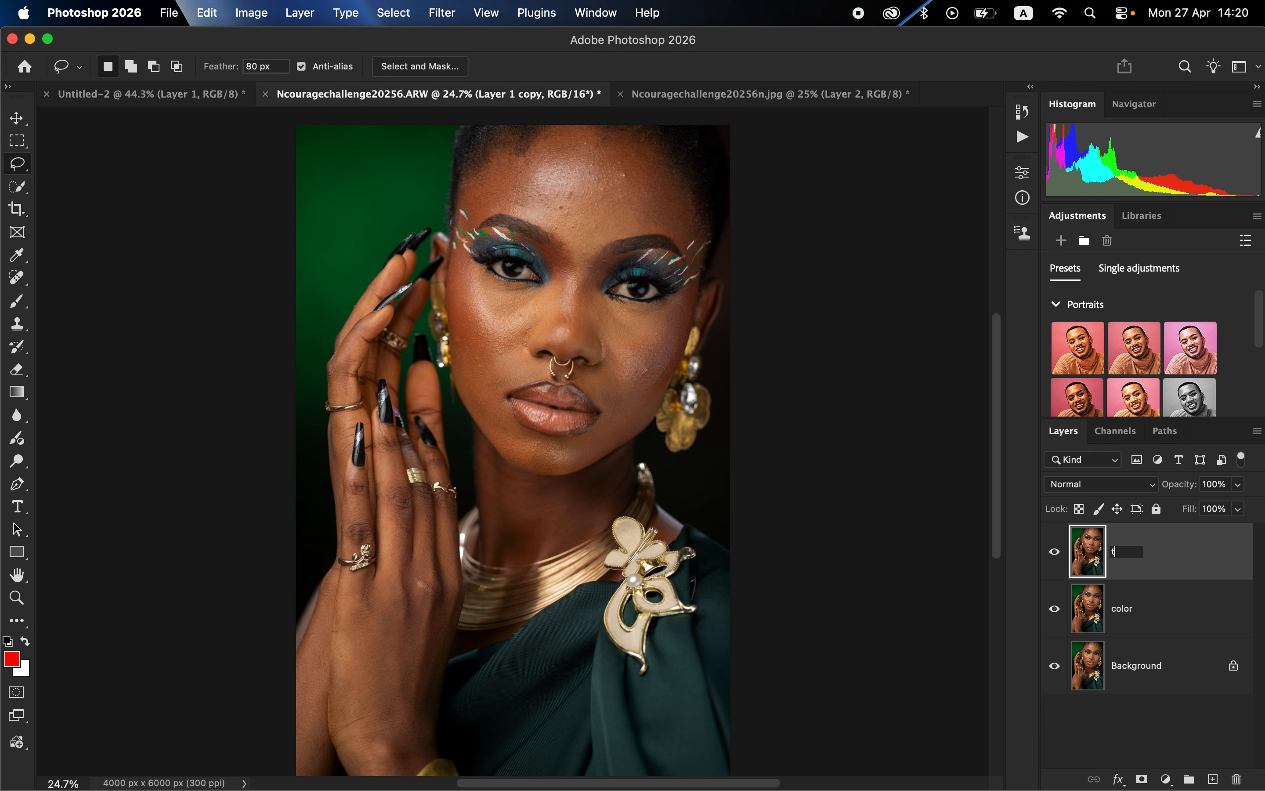
text(exture)
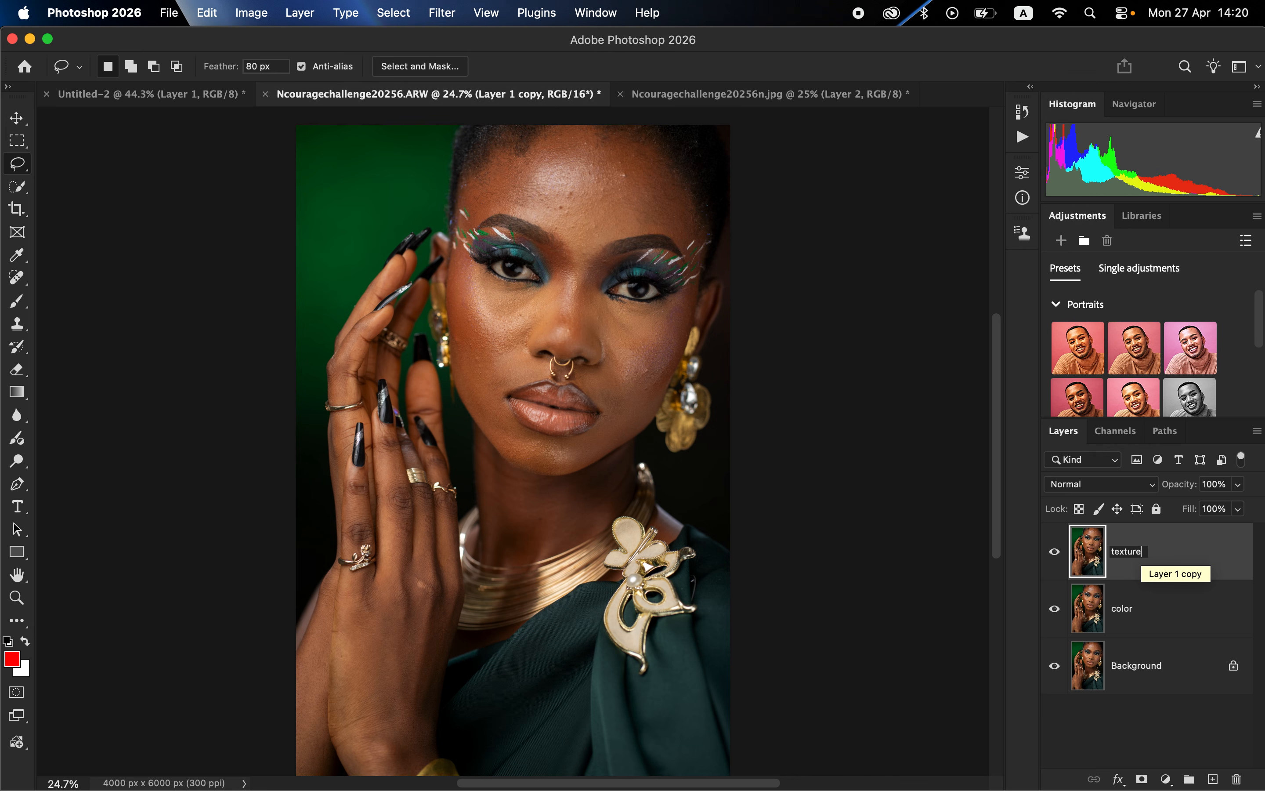
key(Return)
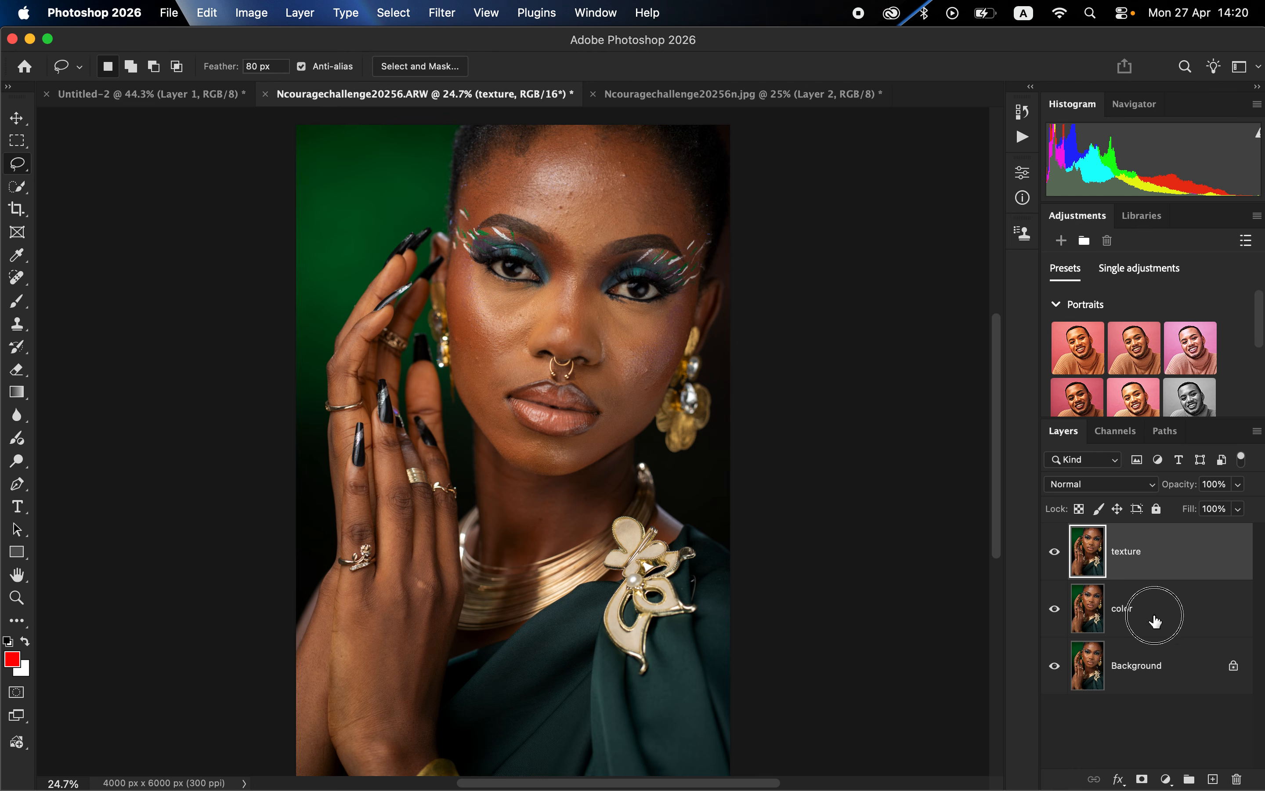
Hide the texture layer and apply a Gaussian Blur with a 12.0 pixel radius to the color layer
click(1155, 620)
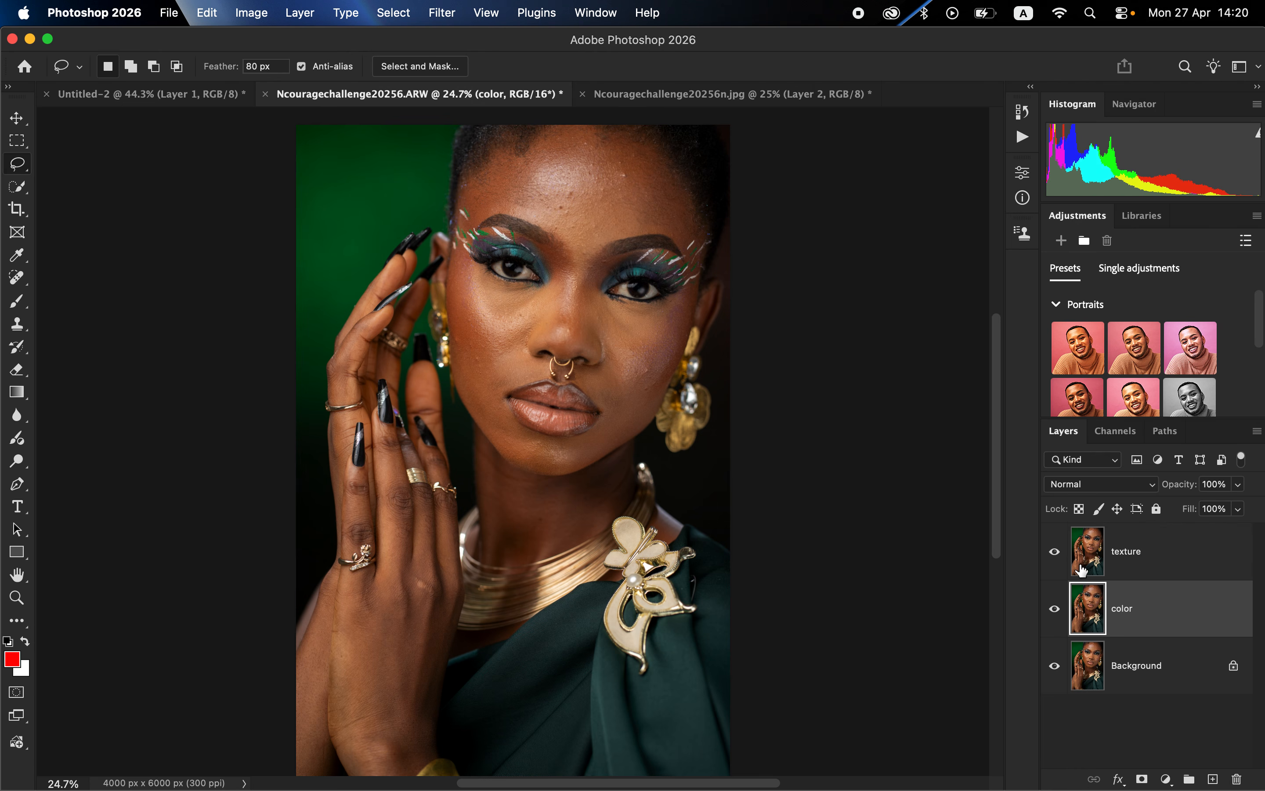
click(1055, 553)
click(448, 15)
mouse_move(480, 251)
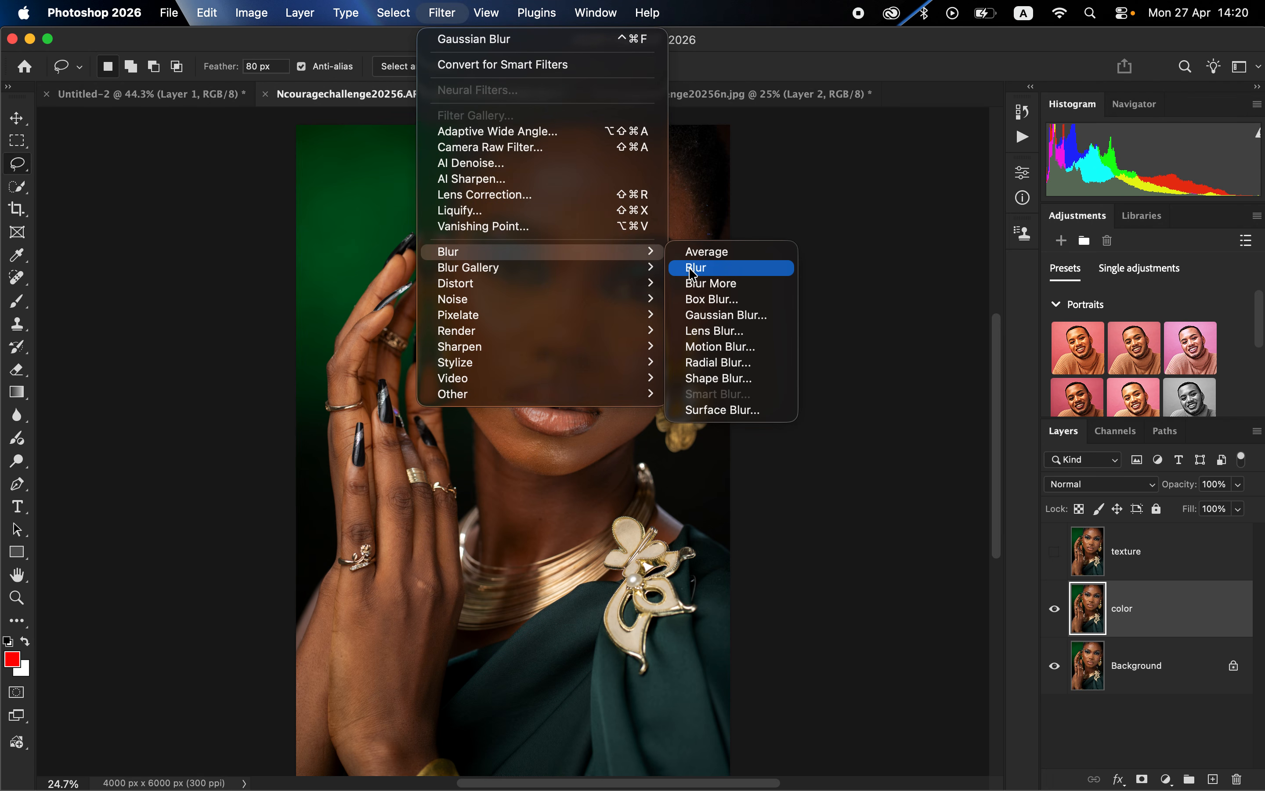
click(740, 316)
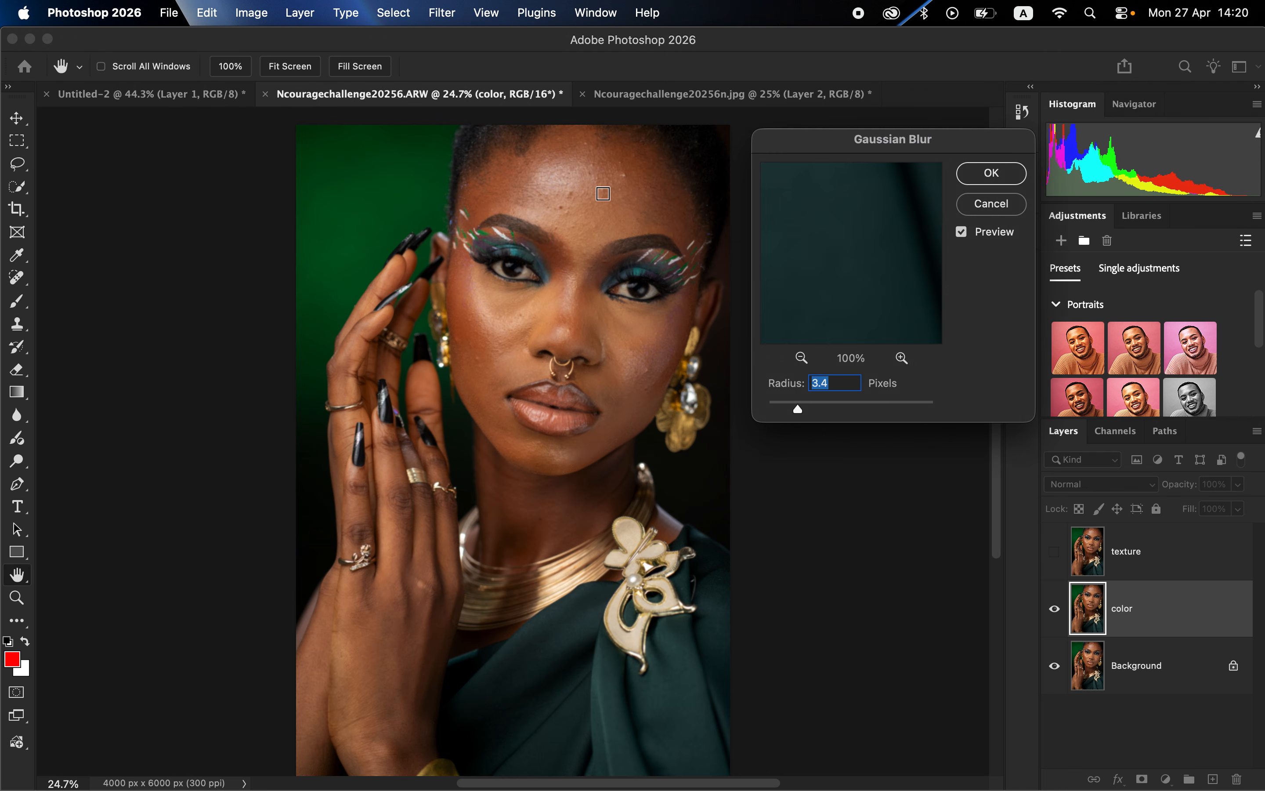
drag(795, 411, 695, 390)
click(580, 192)
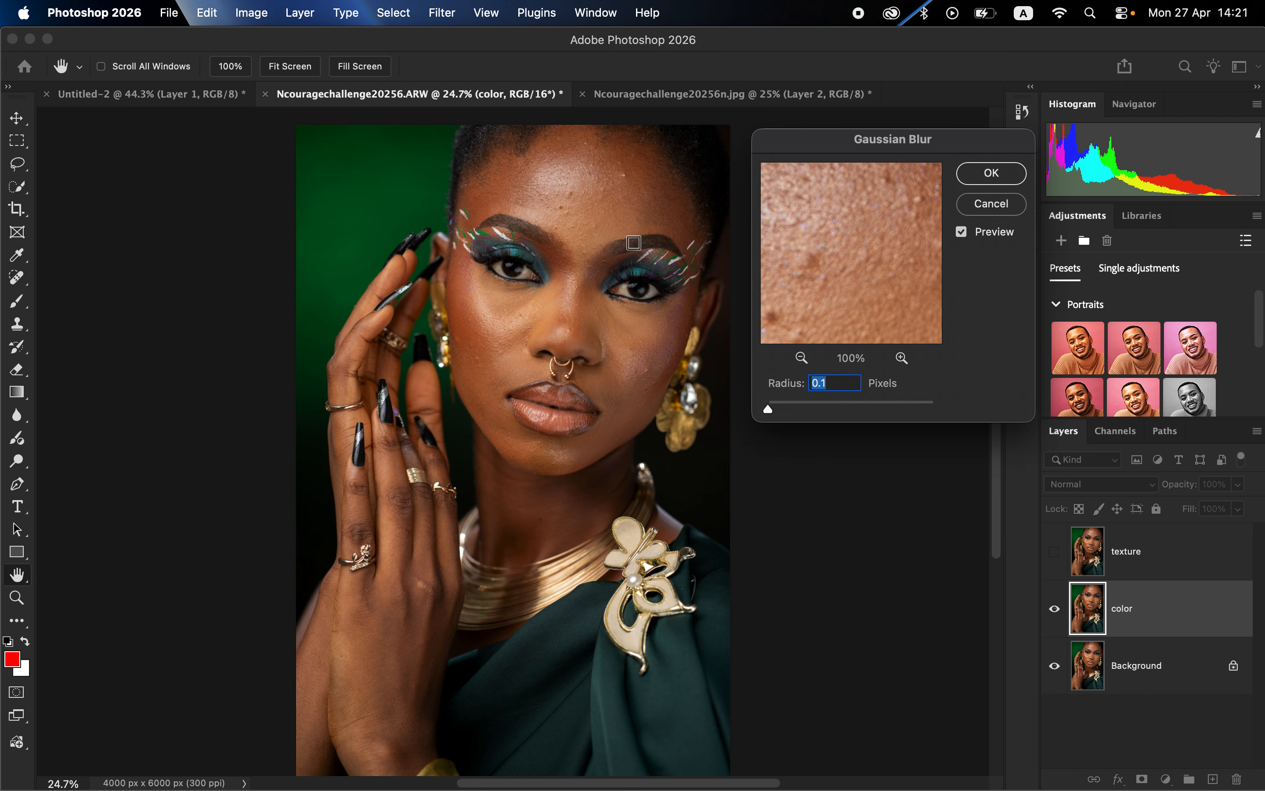
click(773, 409)
drag(774, 413, 837, 412)
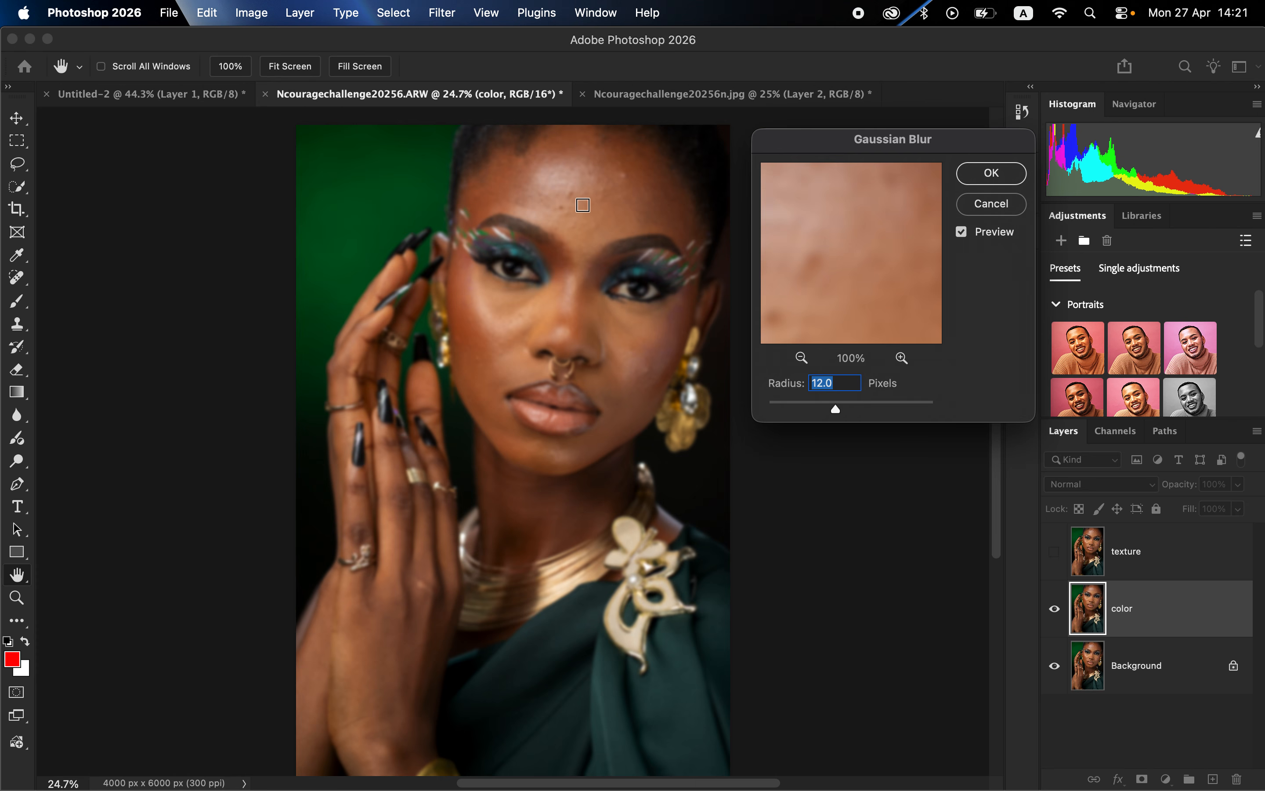
click(569, 198)
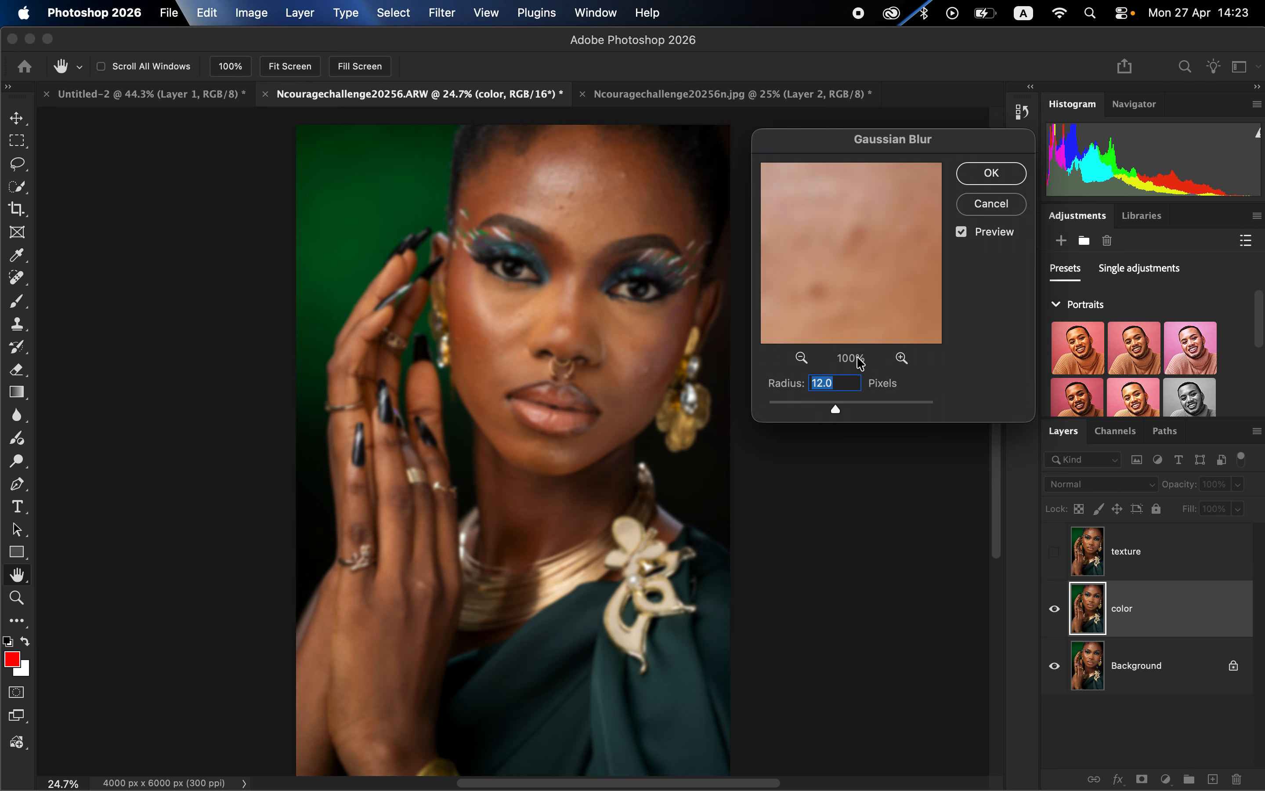
click(983, 173)
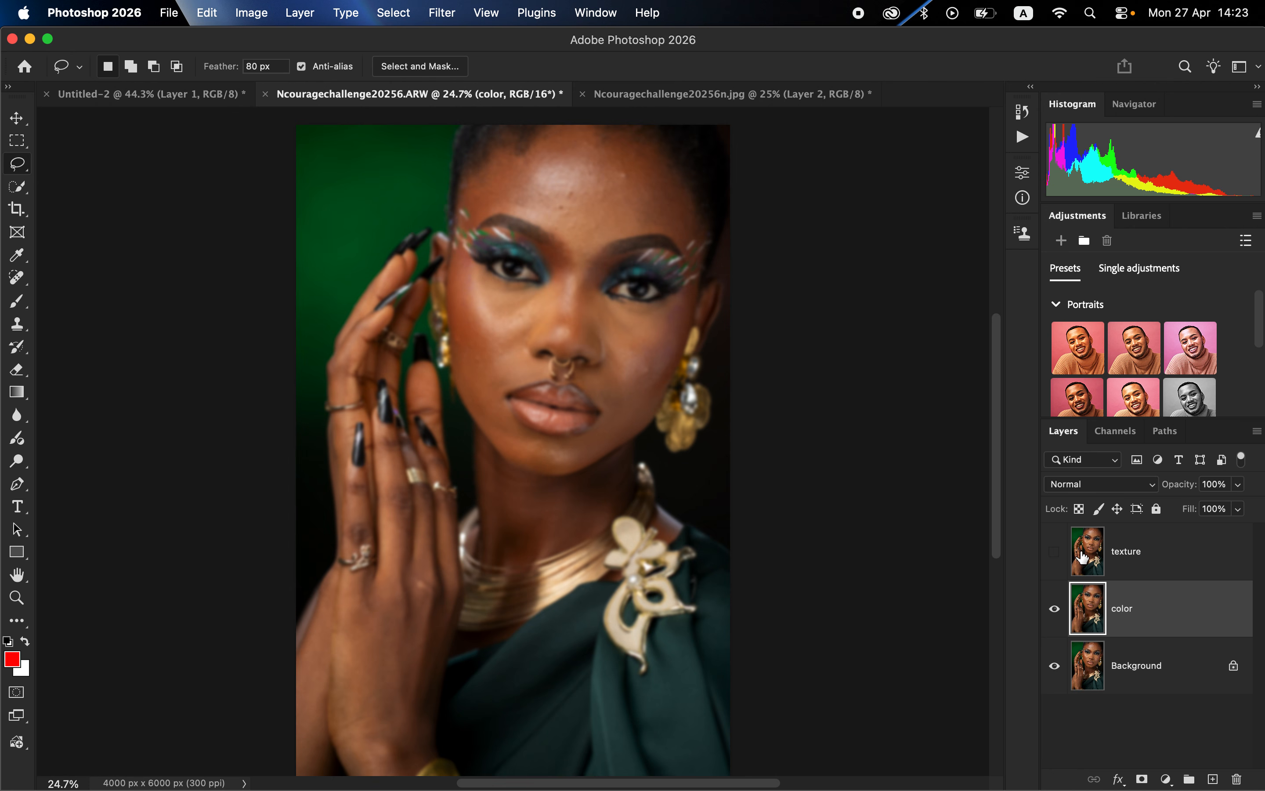
Show the texture layer and run Apply Image on it with the color layer as source, Invert enabled, Add blending and scale 2
click(1133, 563)
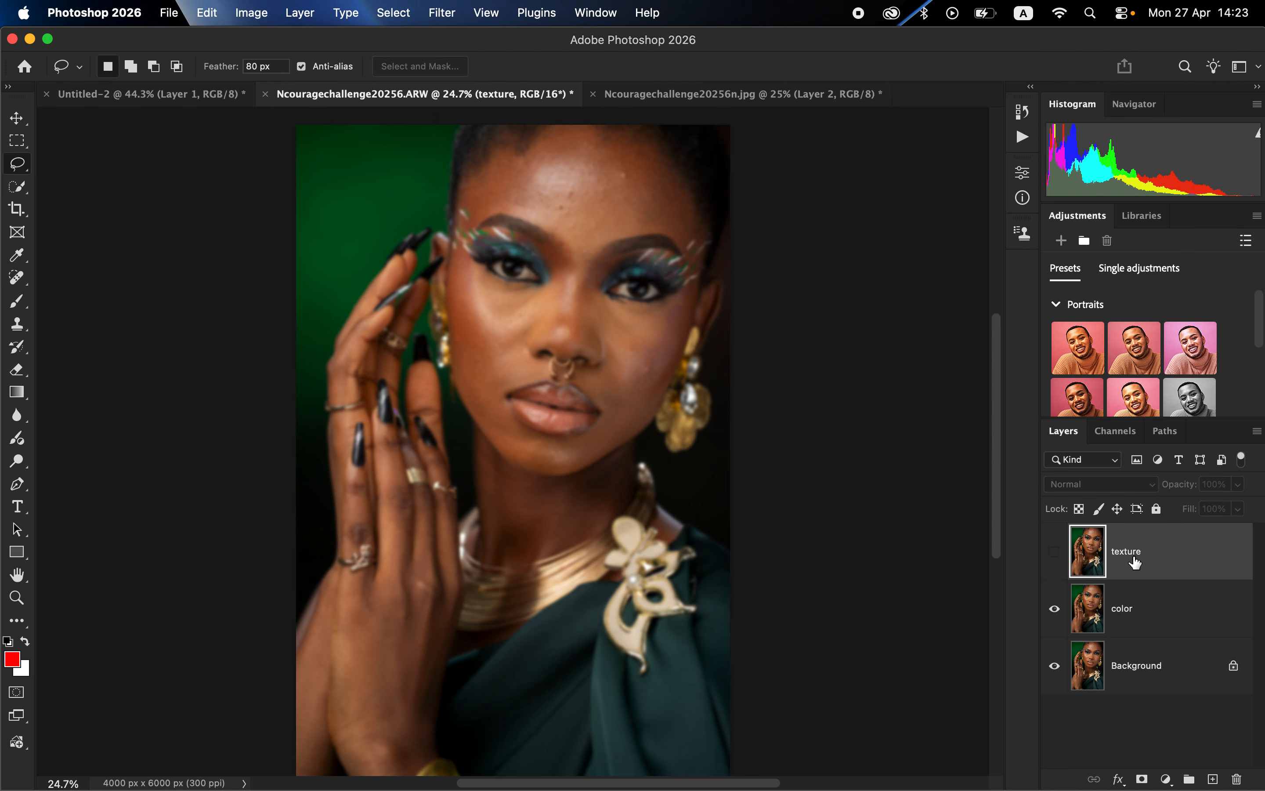
click(1055, 555)
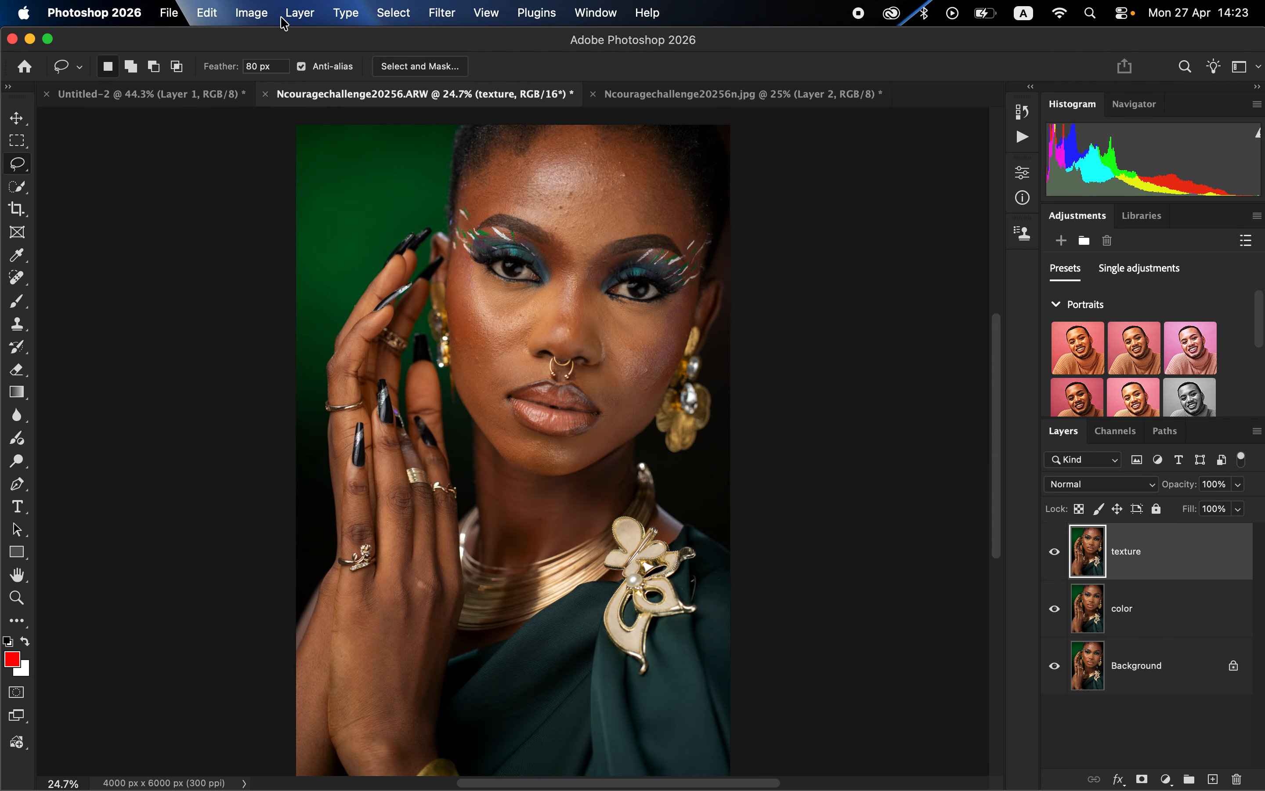
click(256, 15)
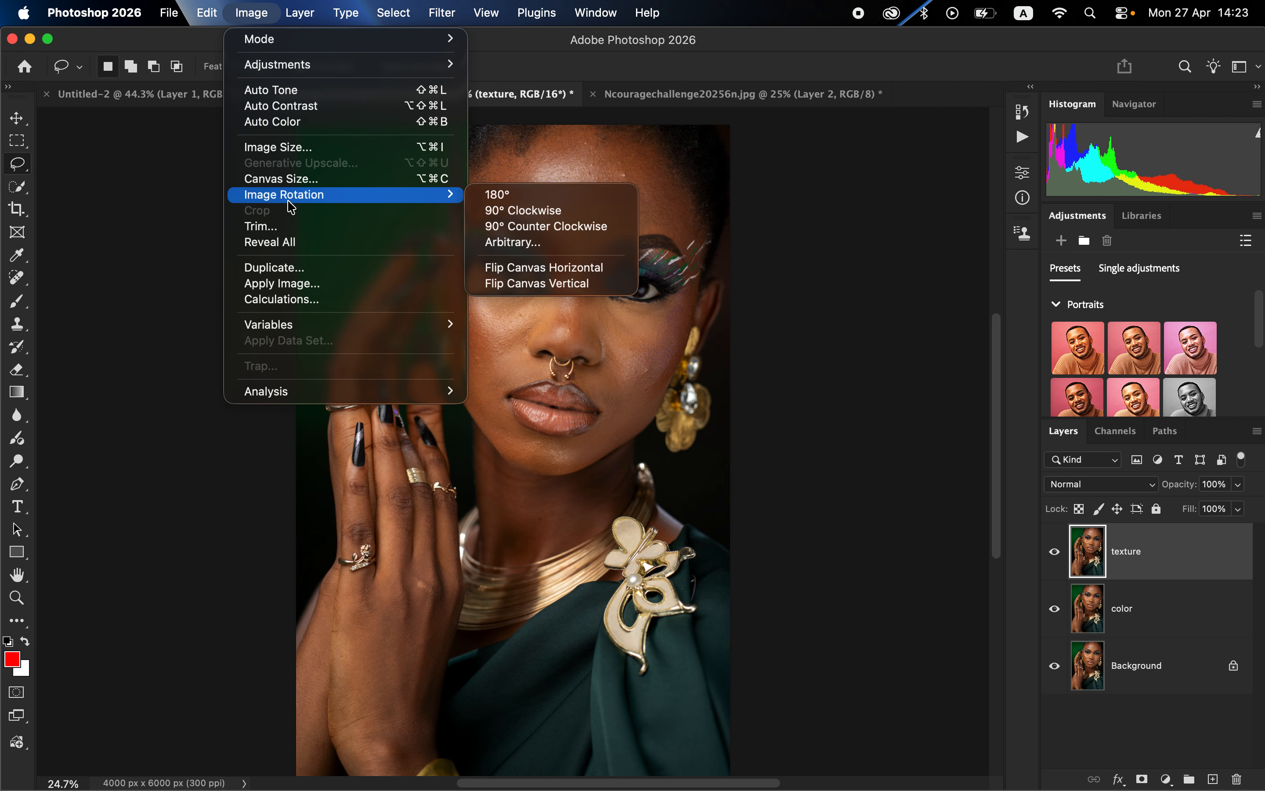
click(303, 285)
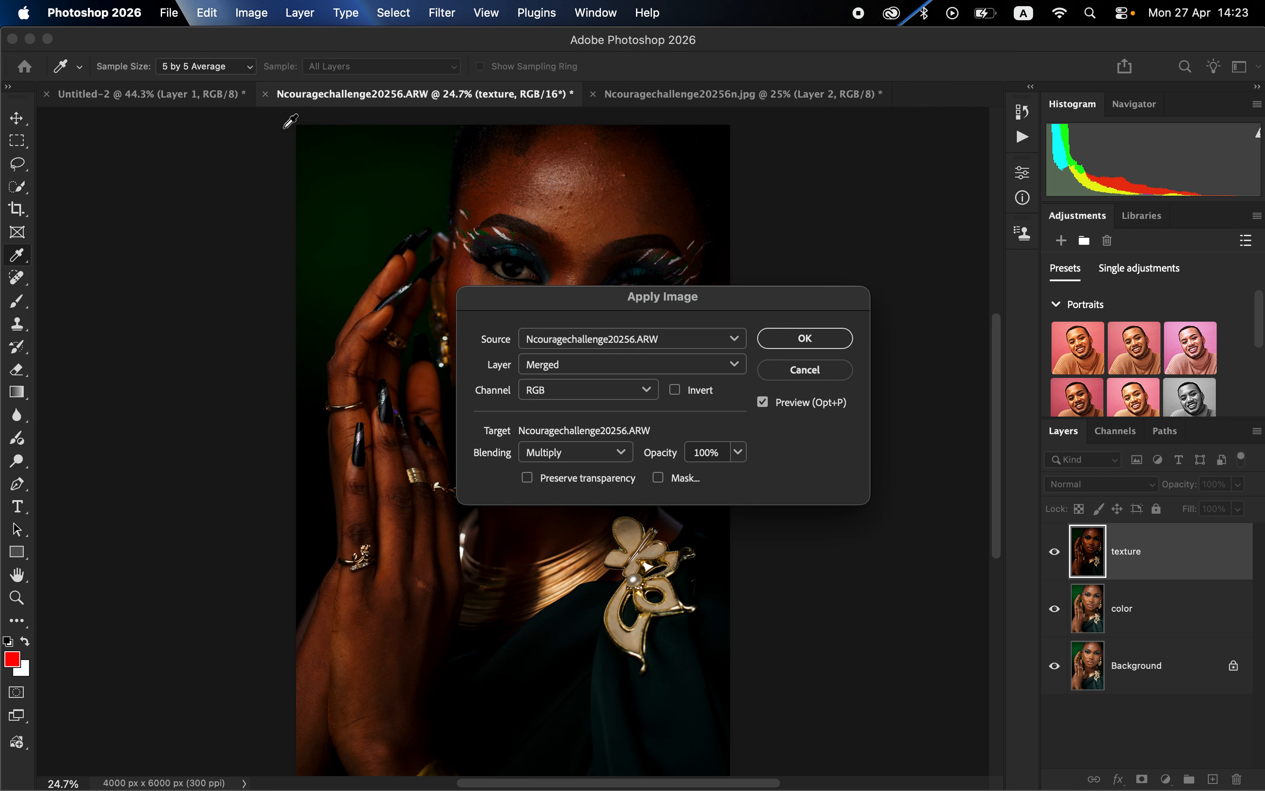
click(601, 364)
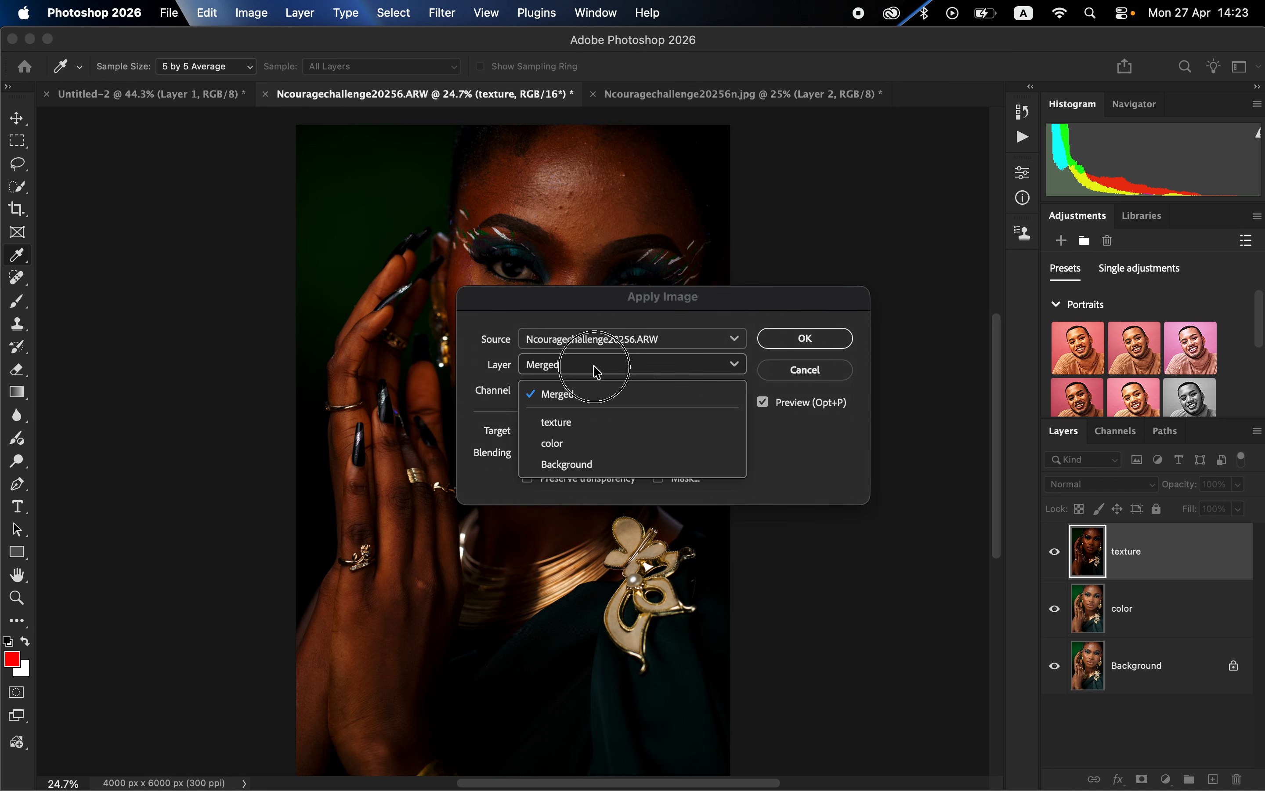
click(567, 442)
click(675, 390)
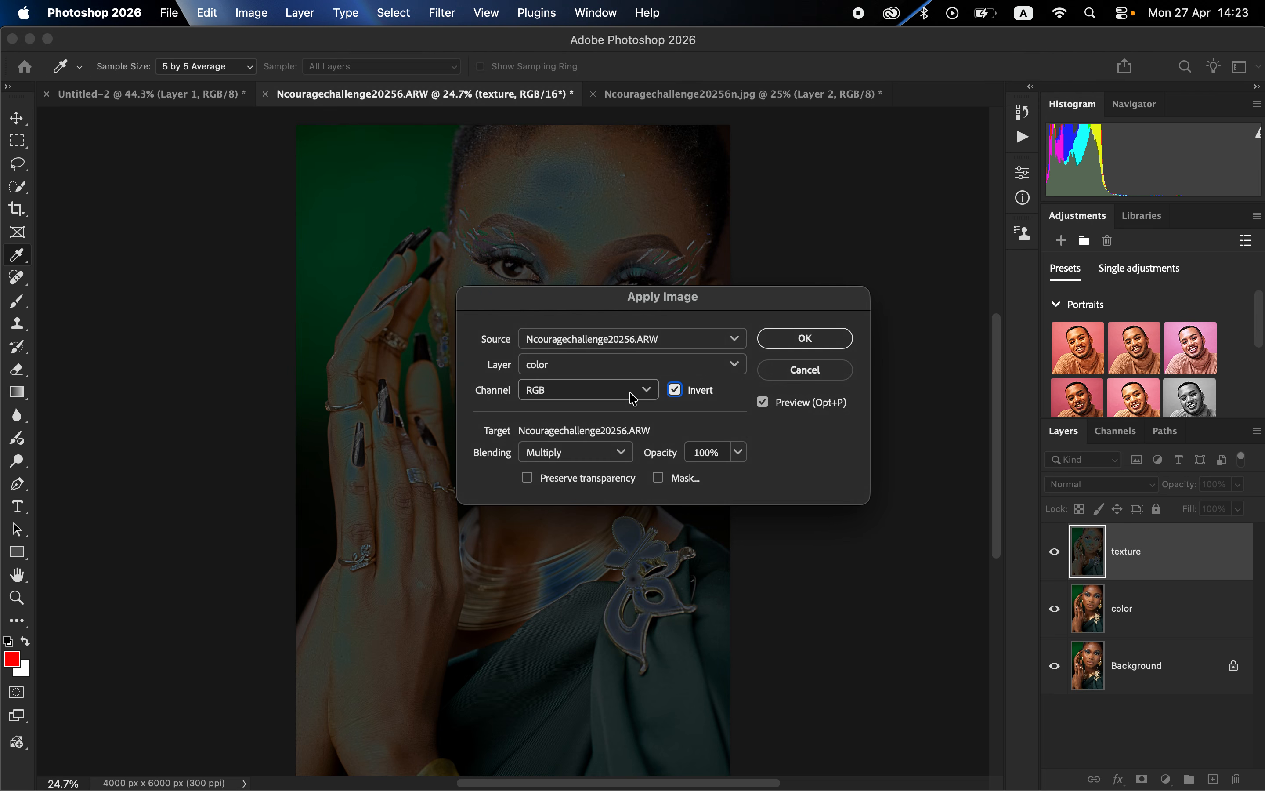
click(622, 452)
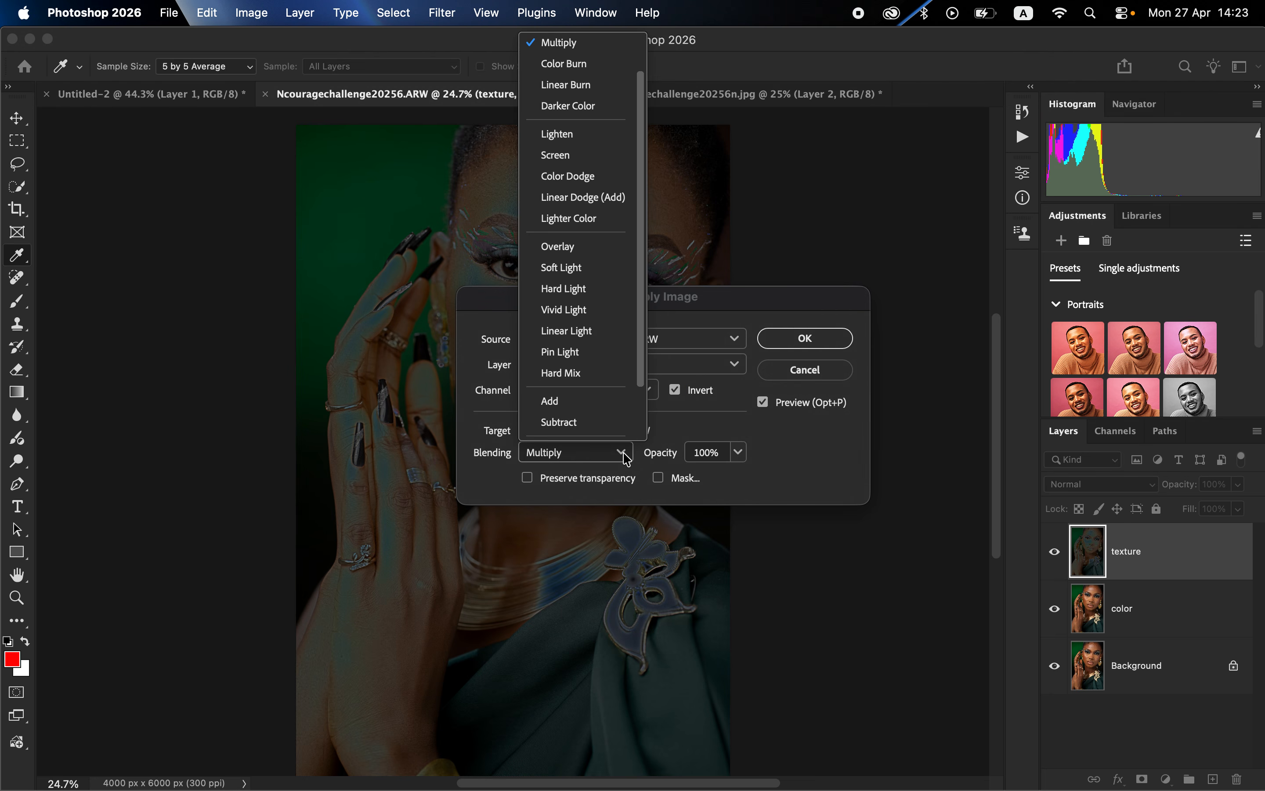
click(588, 405)
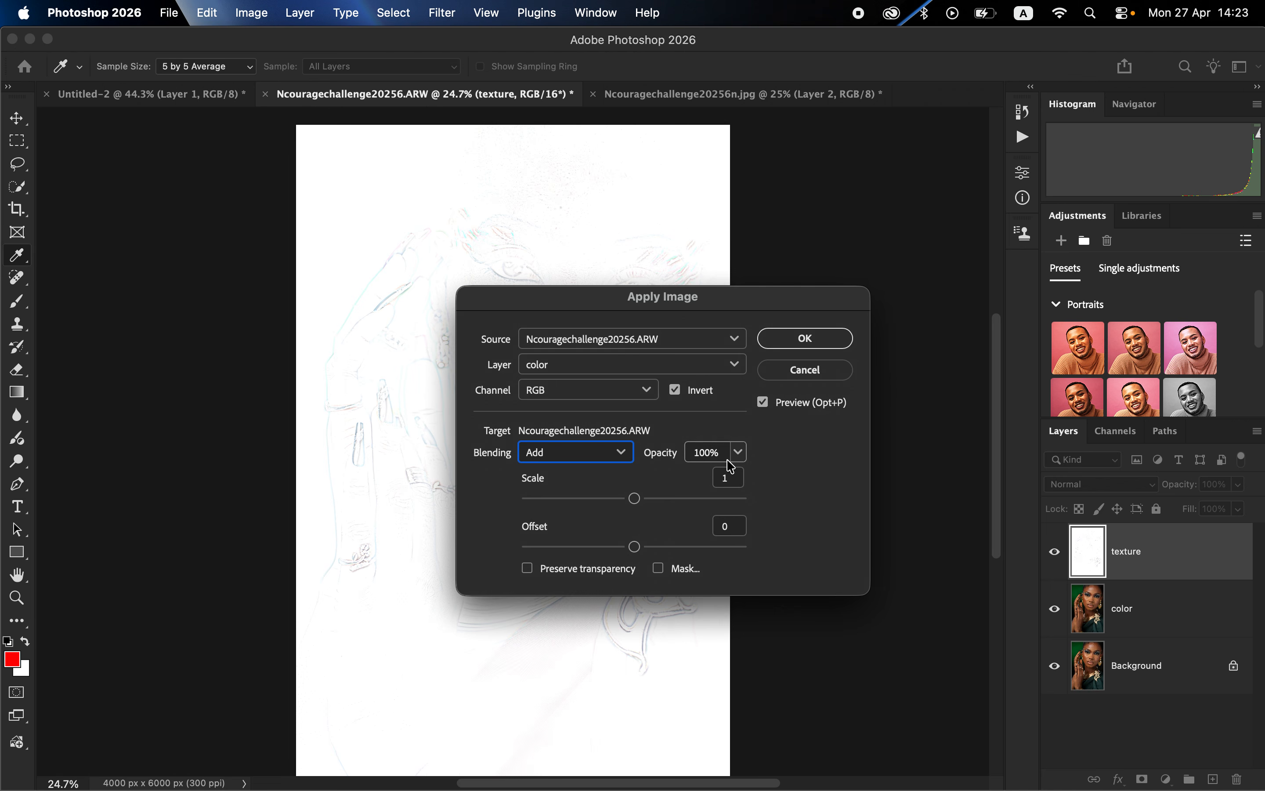
click(707, 476)
text(2)
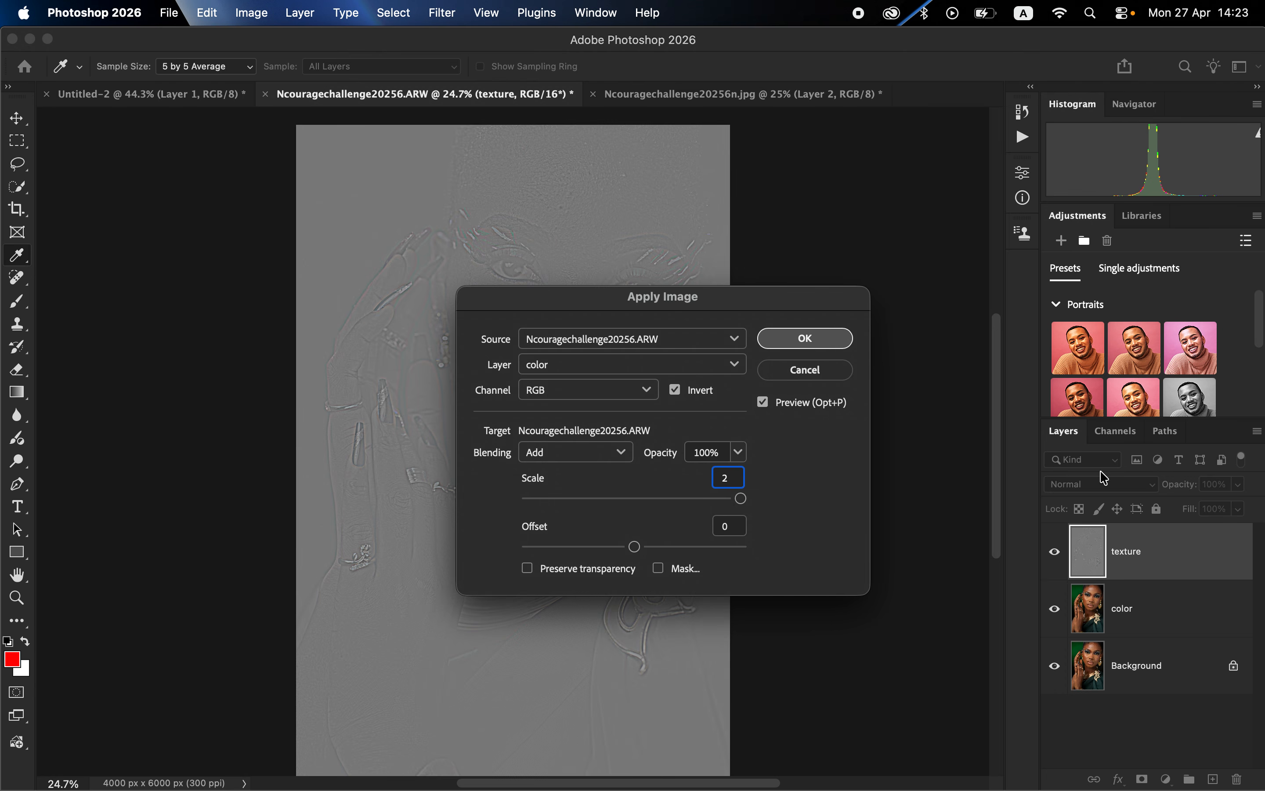
key(Return)
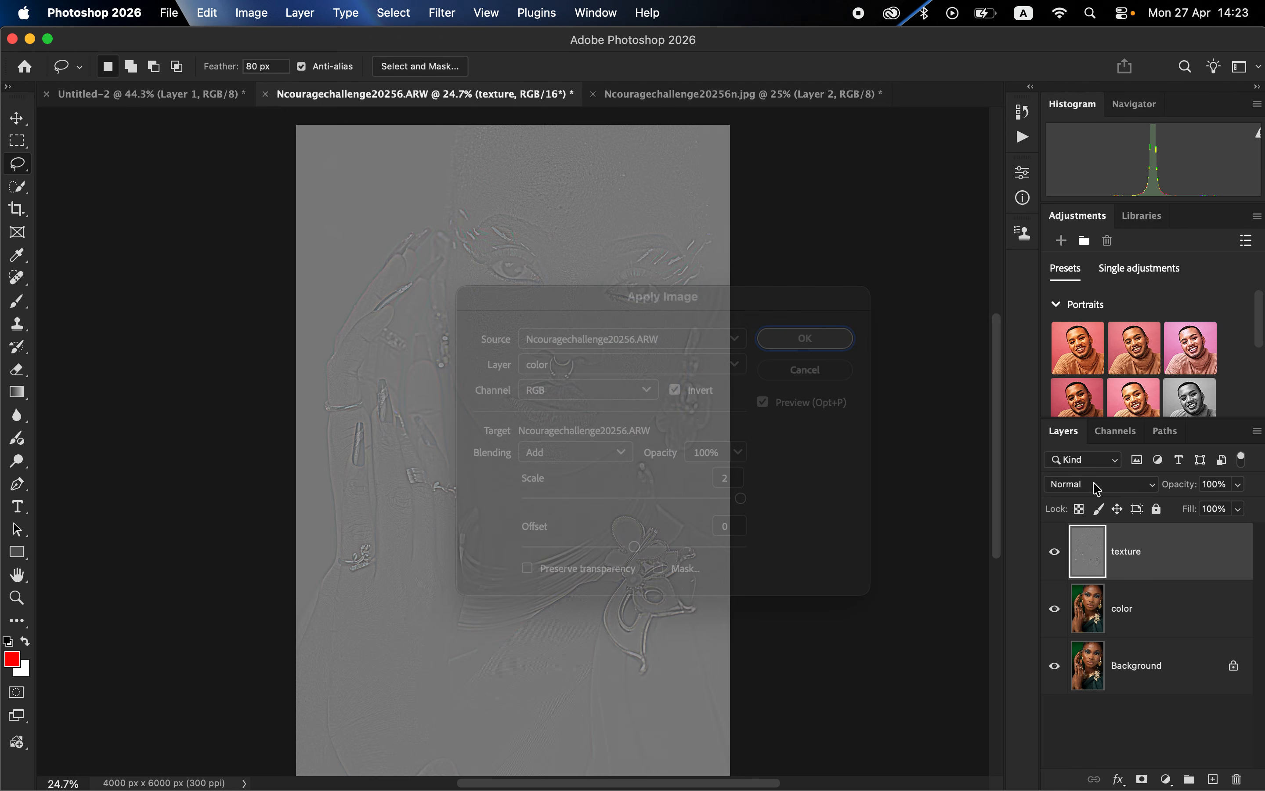
Set the texture layer's blend mode to Linear Light and group it with the color layer
click(1091, 485)
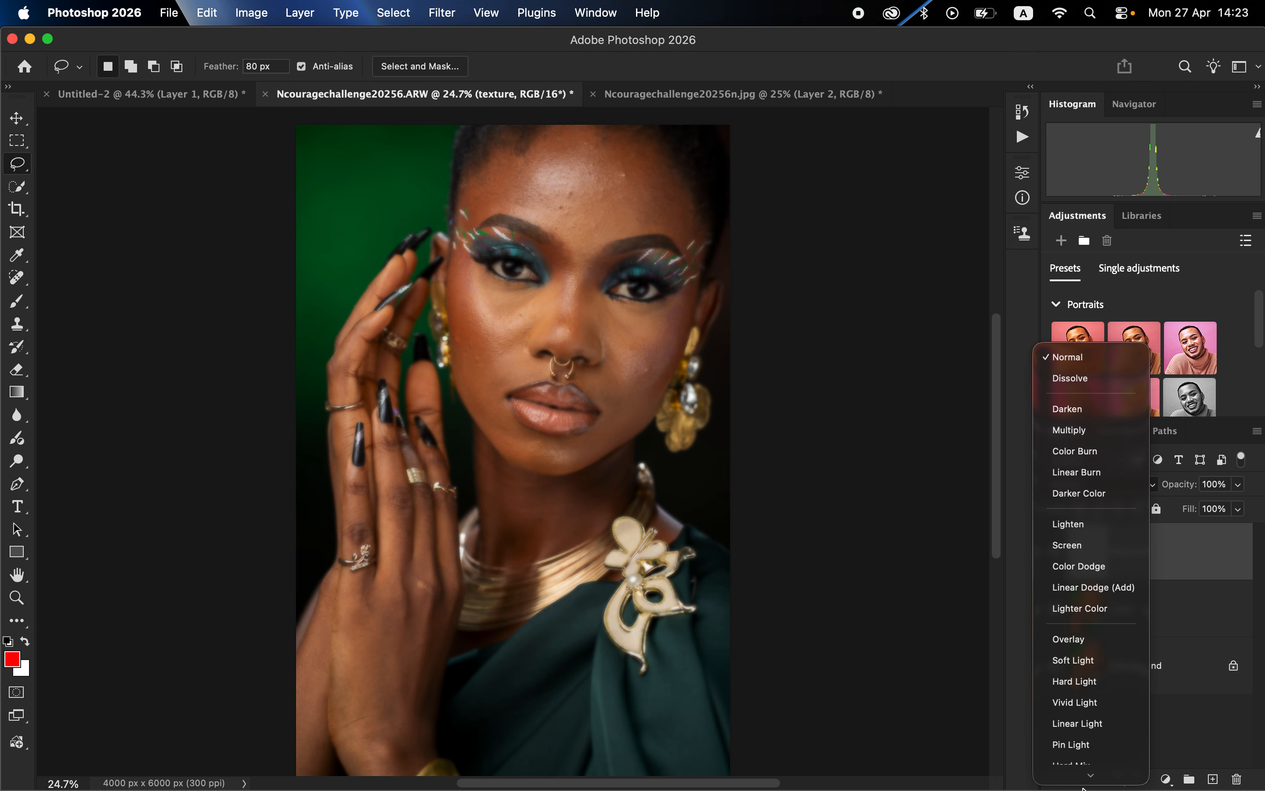
click(1078, 642)
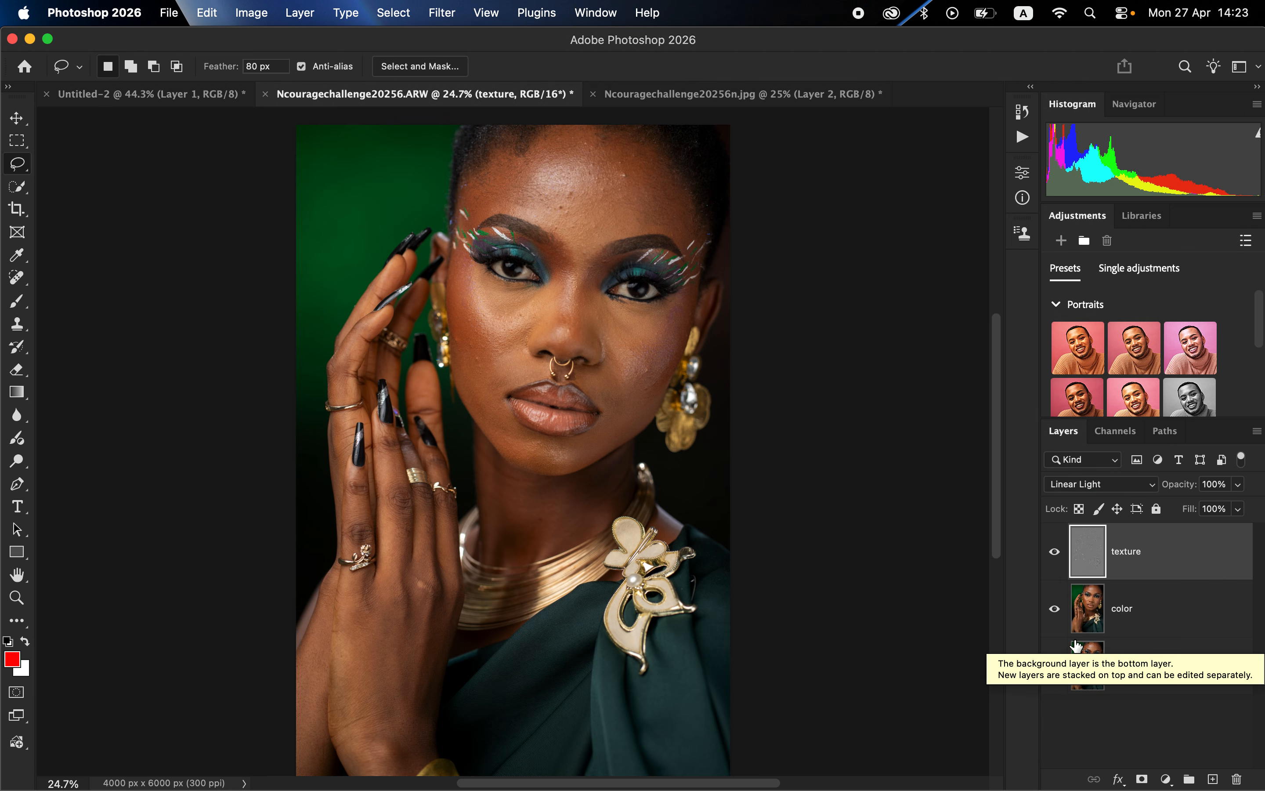
shift+click(1163, 623)
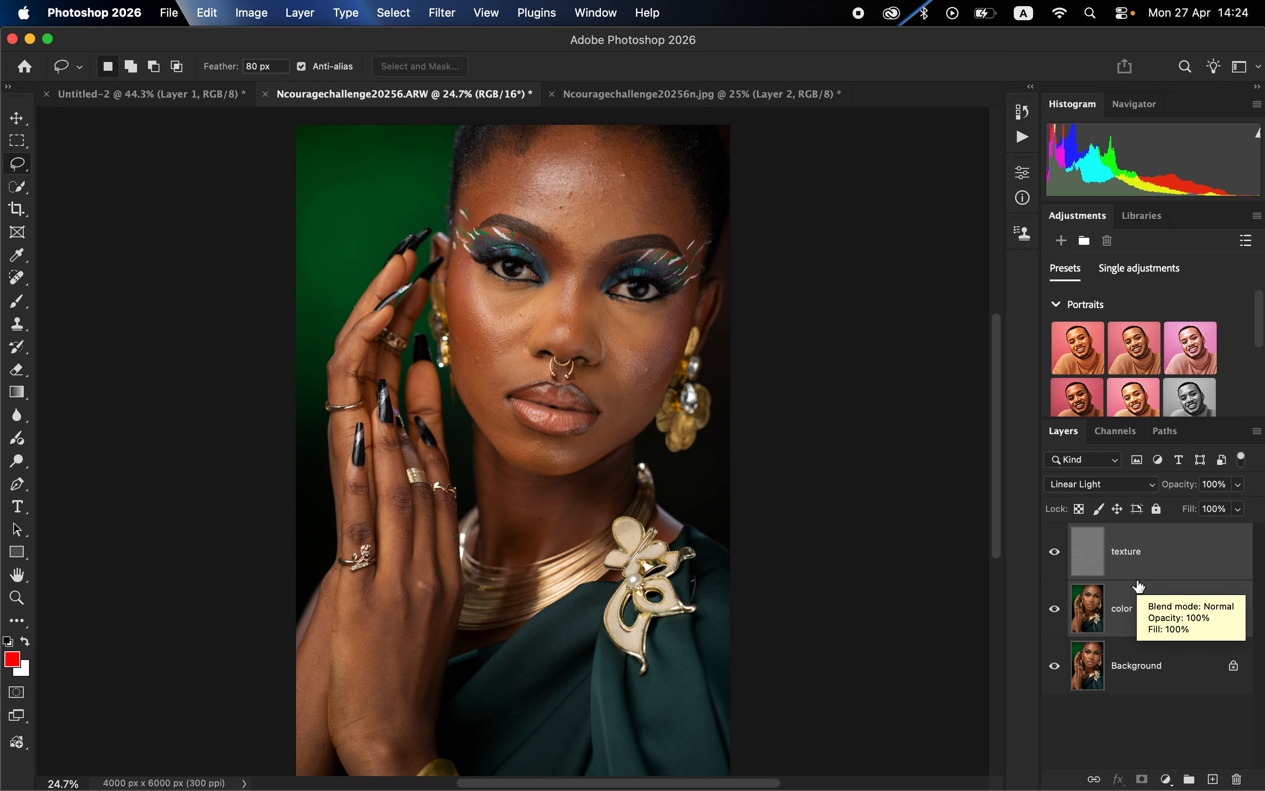
key(super+g)
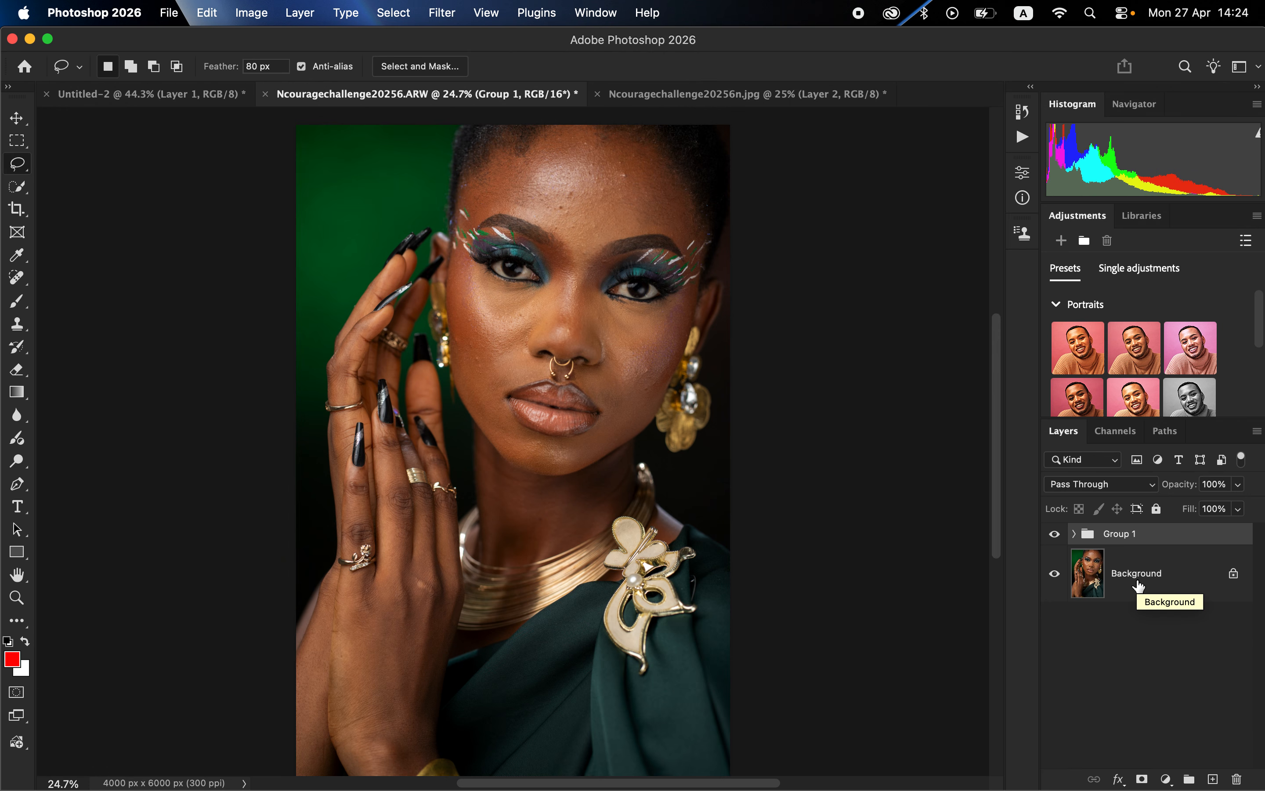
Expand the layer group, select the color layer inside it and activate the Mixer Brush Tool
click(1076, 539)
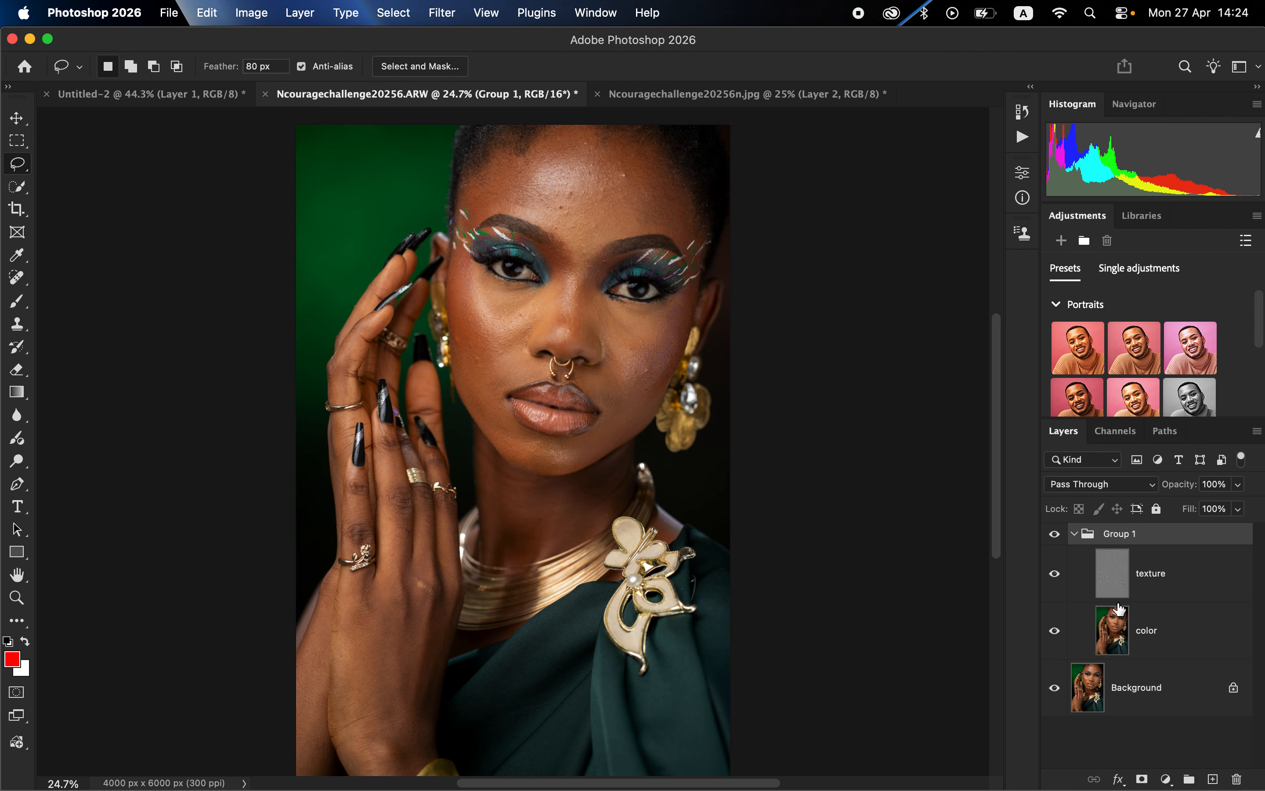
click(1141, 630)
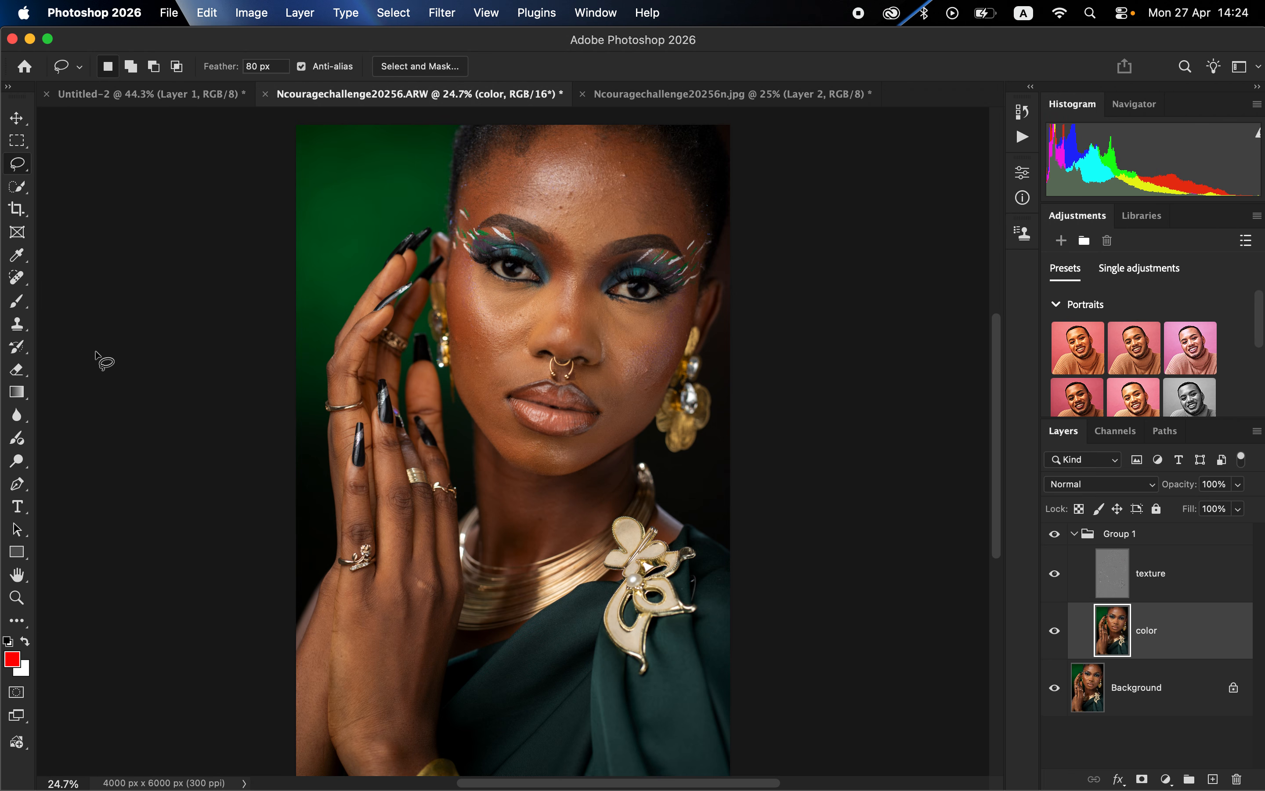
click(20, 309)
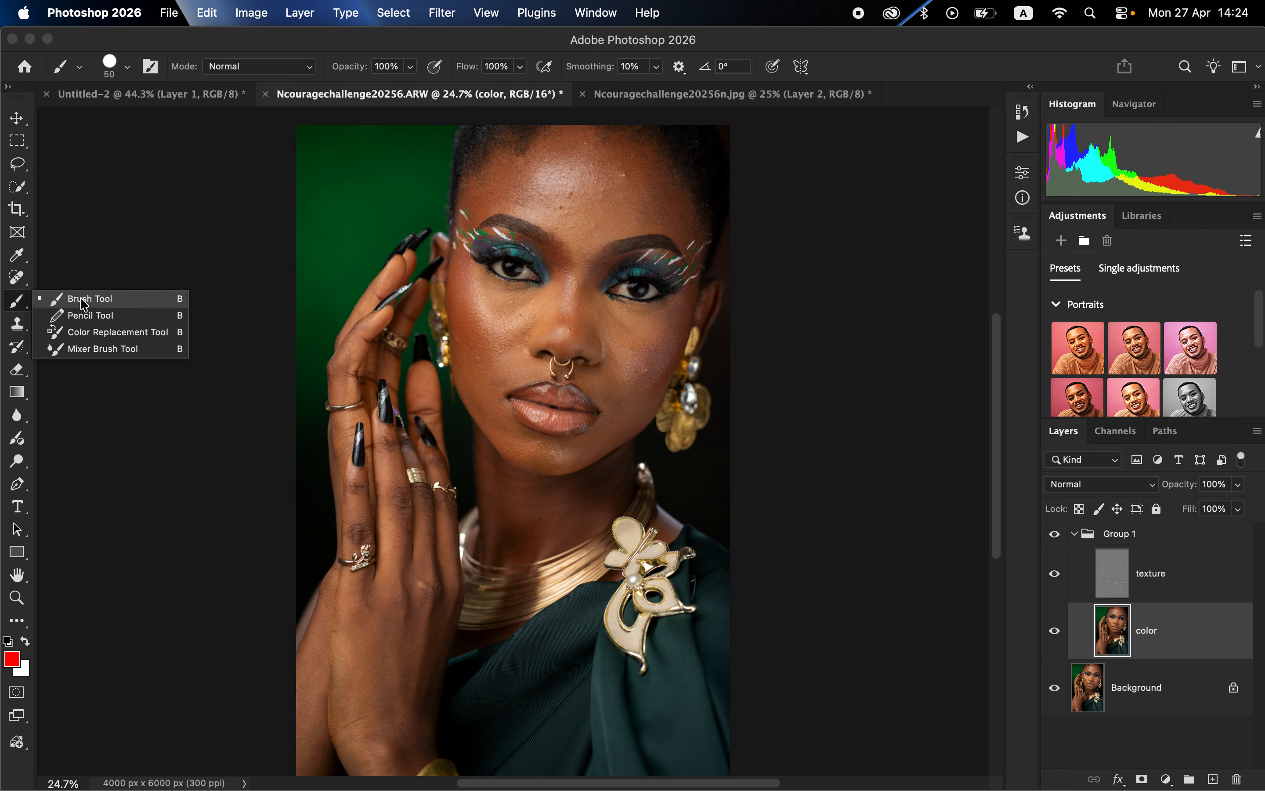
click(96, 349)
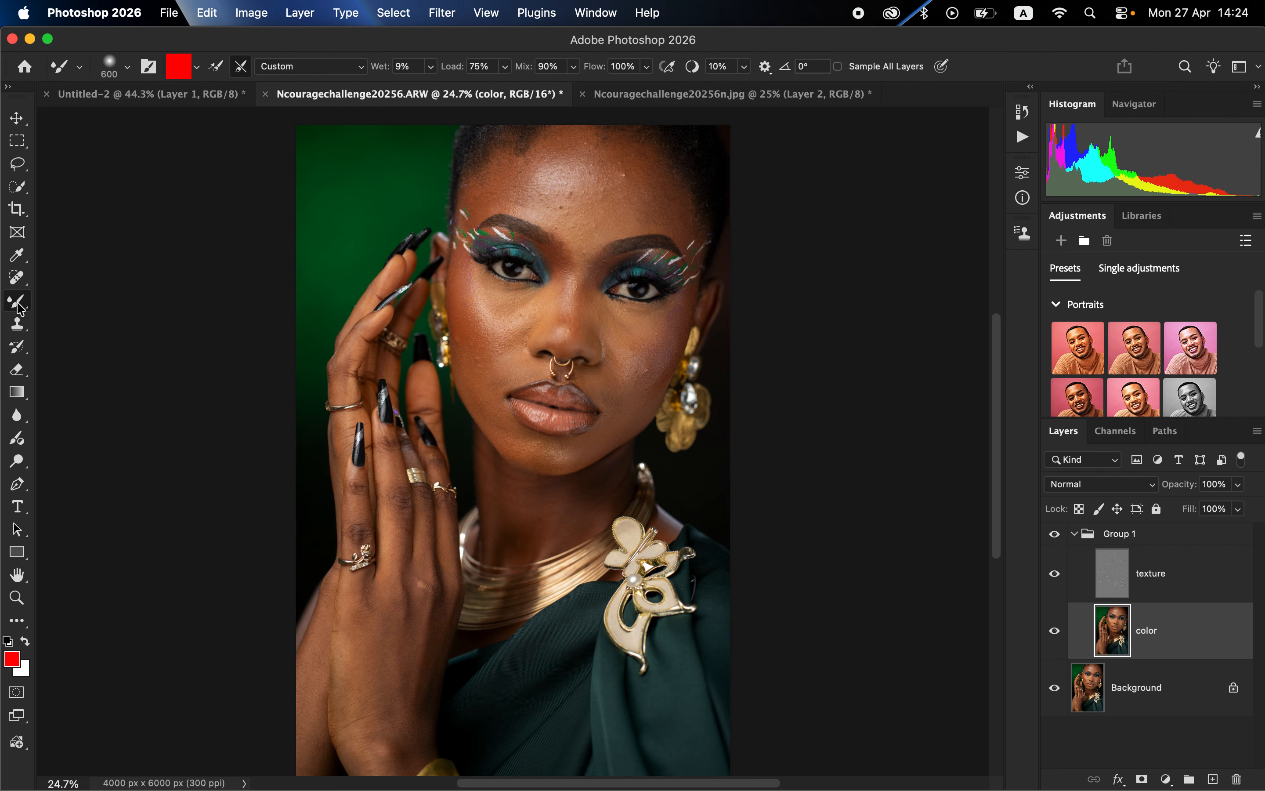
Check the Mixer Brush's size and hardness settings and clean the loaded color from the brush
click(129, 72)
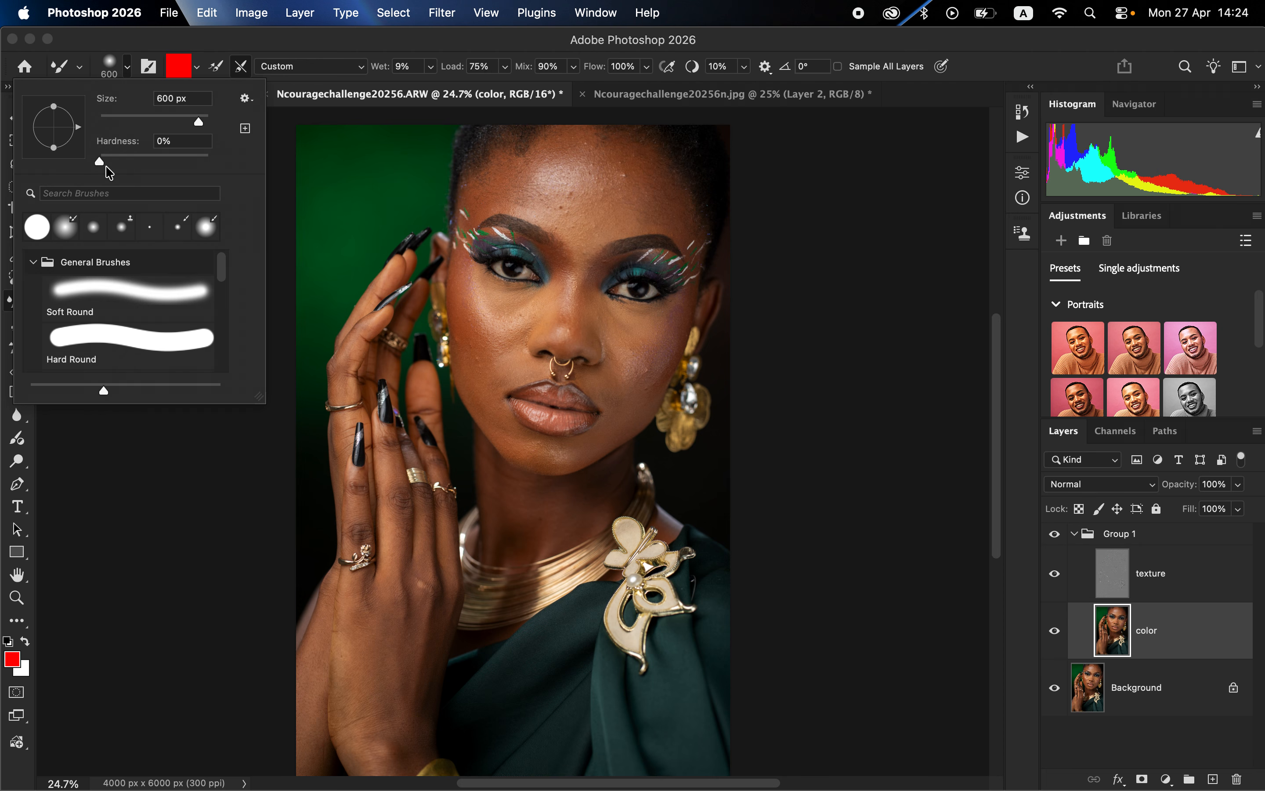
click(123, 66)
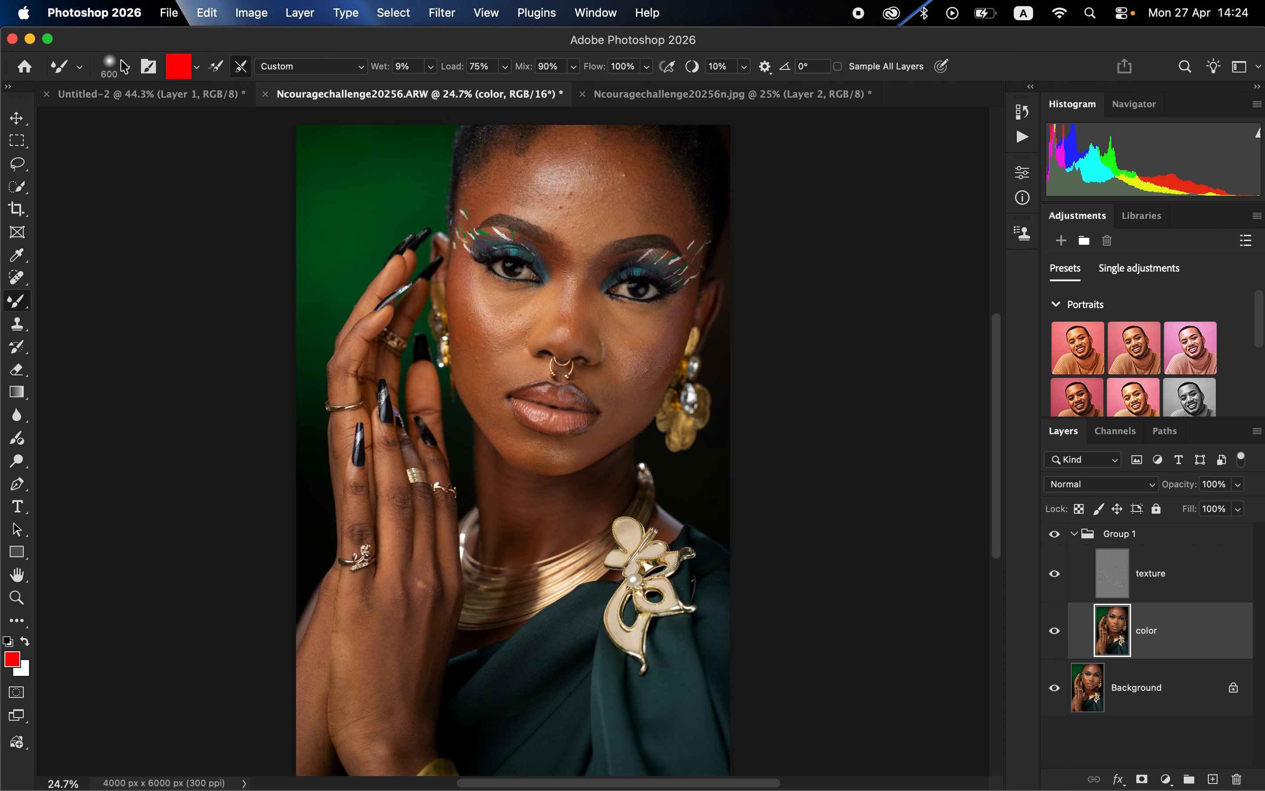
click(198, 67)
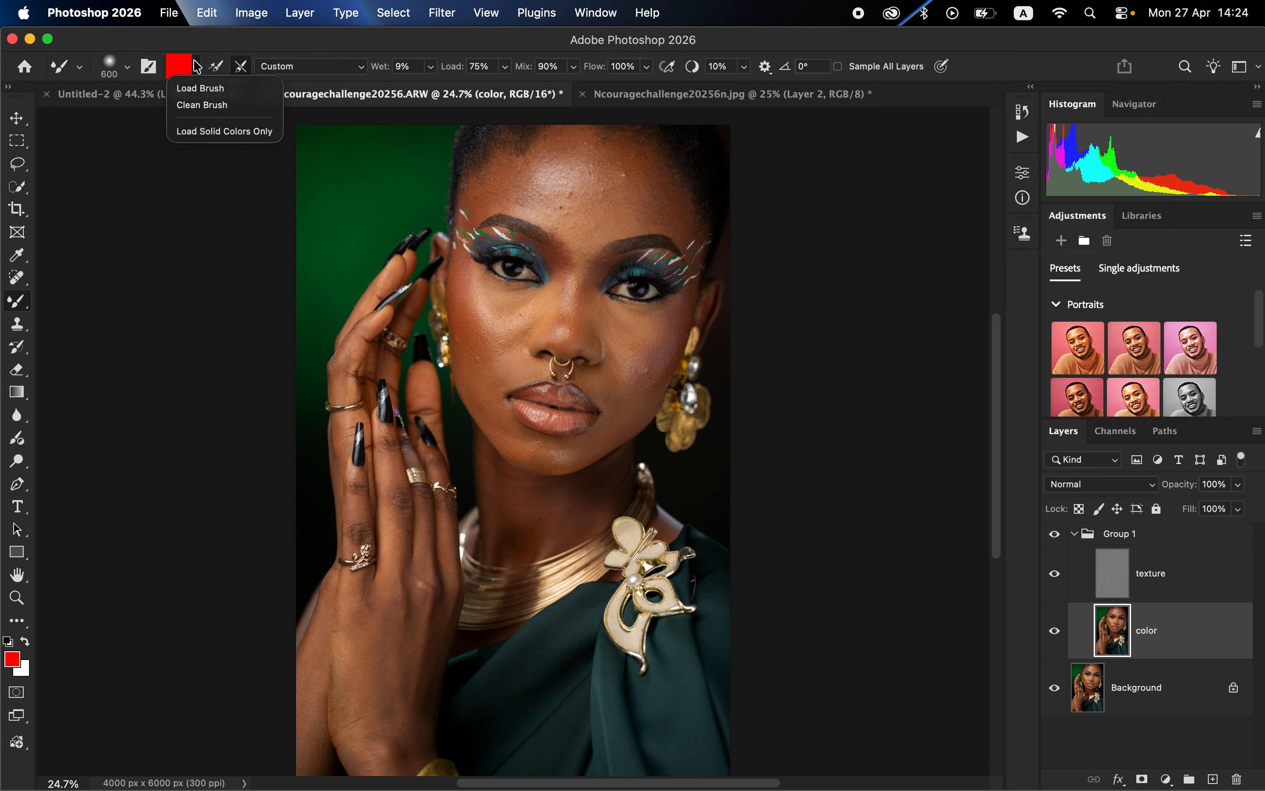
click(190, 106)
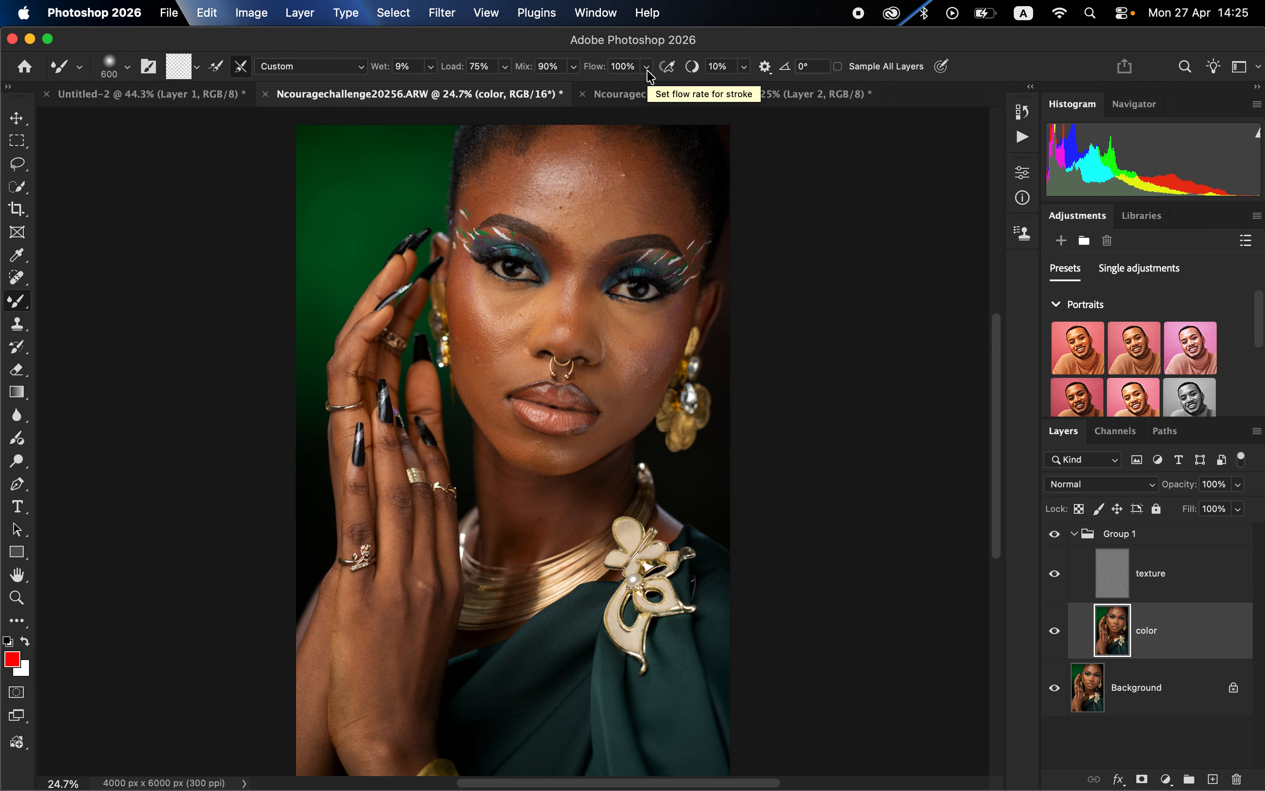
Try the Mixer Brush on the forehead with Sample All Layers enabled, and disable that option again
click(838, 68)
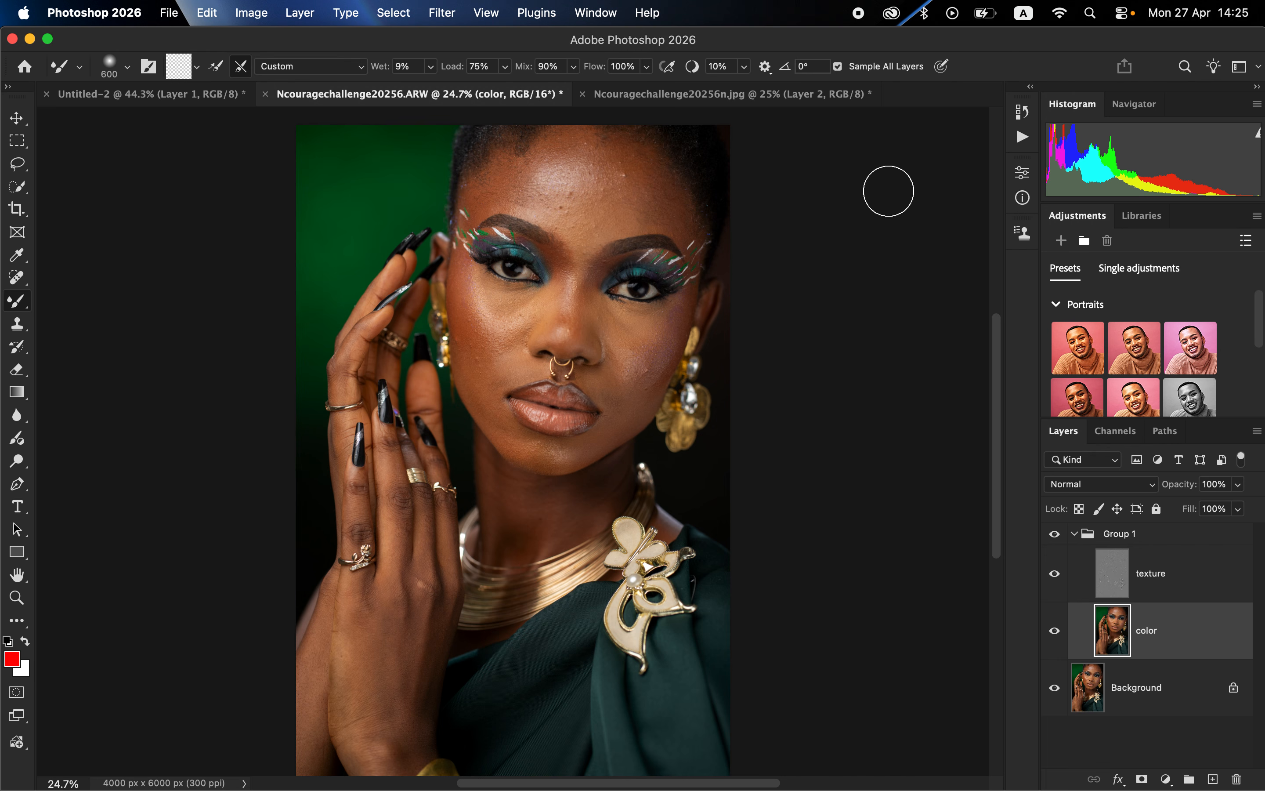
mouse_move(577, 204)
mouse_down()
mouse_move(561, 178)
mouse_move(576, 170)
mouse_move(583, 182)
mouse_up()
click(838, 67)
Hide the texture layer and blend the forehead skin tones above the left-hand eyebrow with the Mixer Brush
click(1054, 576)
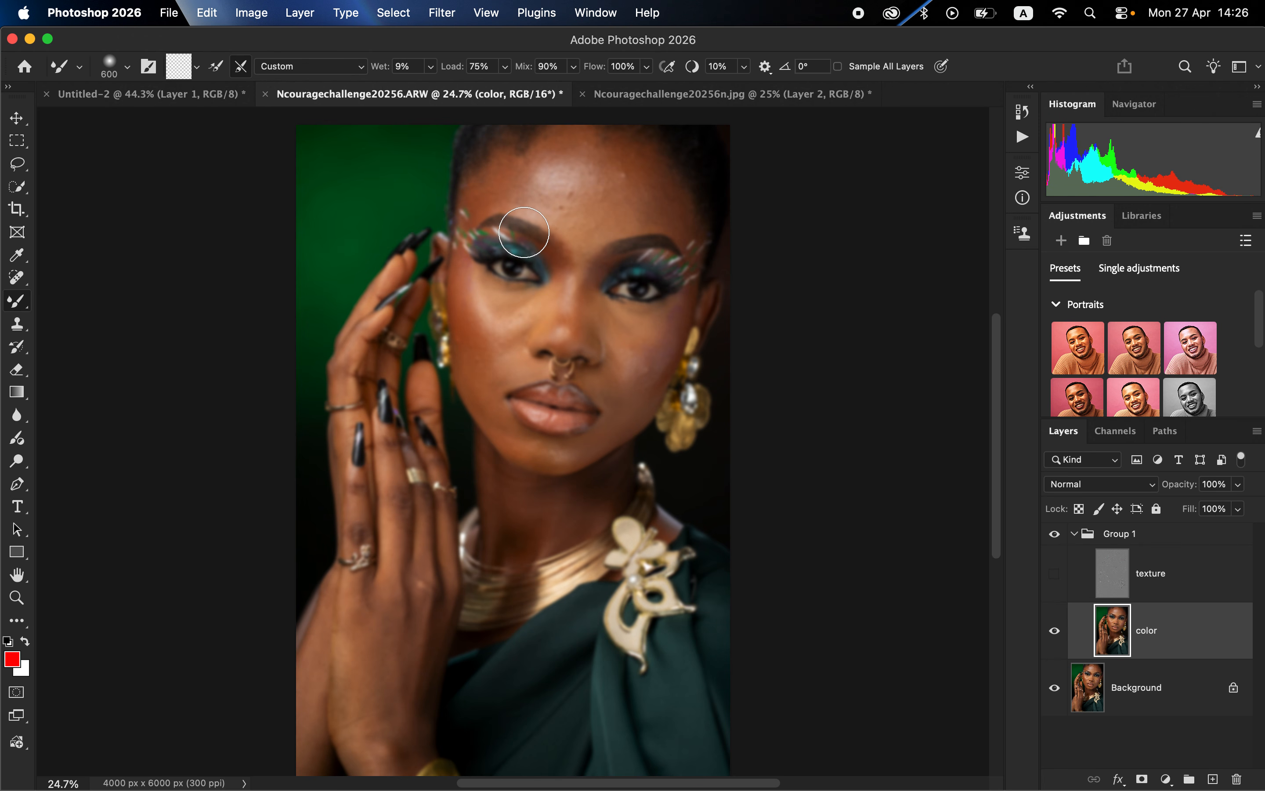
key(bracketleft)
key(bracketleft)
key(bracketleft)
key(bracketleft)
key(bracketright)
key(bracketright)
click(523, 203)
drag(525, 170, 506, 177)
mouse_move(505, 190)
mouse_down()
mouse_move(527, 161)
mouse_move(511, 183)
mouse_move(530, 164)
mouse_move(526, 182)
mouse_move(492, 196)
mouse_move(516, 192)
mouse_move(534, 163)
mouse_move(498, 193)
mouse_up()
Blend the color layer's skin tones above the right-hand eyebrow with short Mixer Brush strokes, adjusting the brush size as needed
key(bracketleft)
key(bracketright)
key(bracketright)
mouse_move(640, 214)
mouse_down()
mouse_move(627, 161)
mouse_move(649, 201)
mouse_move(650, 170)
mouse_move(649, 203)
mouse_move(677, 210)
mouse_move(649, 212)
mouse_move(642, 179)
mouse_move(647, 213)
mouse_up()
key(bracketleft)
key(bracketleft)
key(bracketright)
key(bracketright)
key(bracketleft)
key(bracketleft)
mouse_move(625, 210)
mouse_down()
mouse_move(620, 160)
mouse_move(622, 195)
mouse_move(549, 197)
mouse_move(534, 178)
mouse_move(558, 194)
mouse_move(573, 165)
mouse_move(572, 188)
mouse_move(560, 176)
mouse_move(584, 176)
mouse_move(600, 193)
mouse_move(592, 220)
mouse_up()
Smooth the uneven tones across the middle of the forehead with the Mixer Brush, finishing at a 400 px brush size
key(bracketright)
key(bracketright)
key(bracketright)
key(bracketright)
key(bracketleft)
key(bracketleft)
key(bracketleft)
key(bracketleft)
key(bracketright)
key(bracketright)
key(bracketright)
key(bracketright)
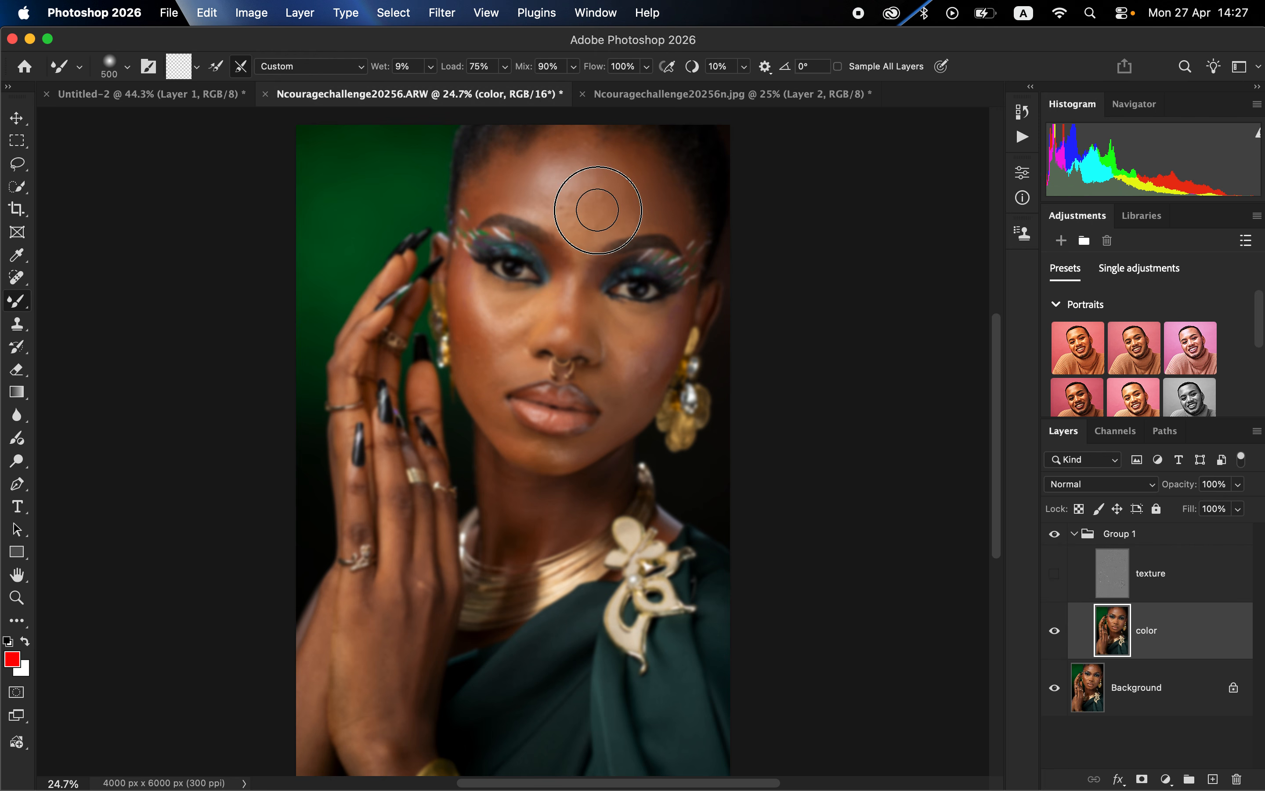
key(bracketleft)
key(bracketleft)
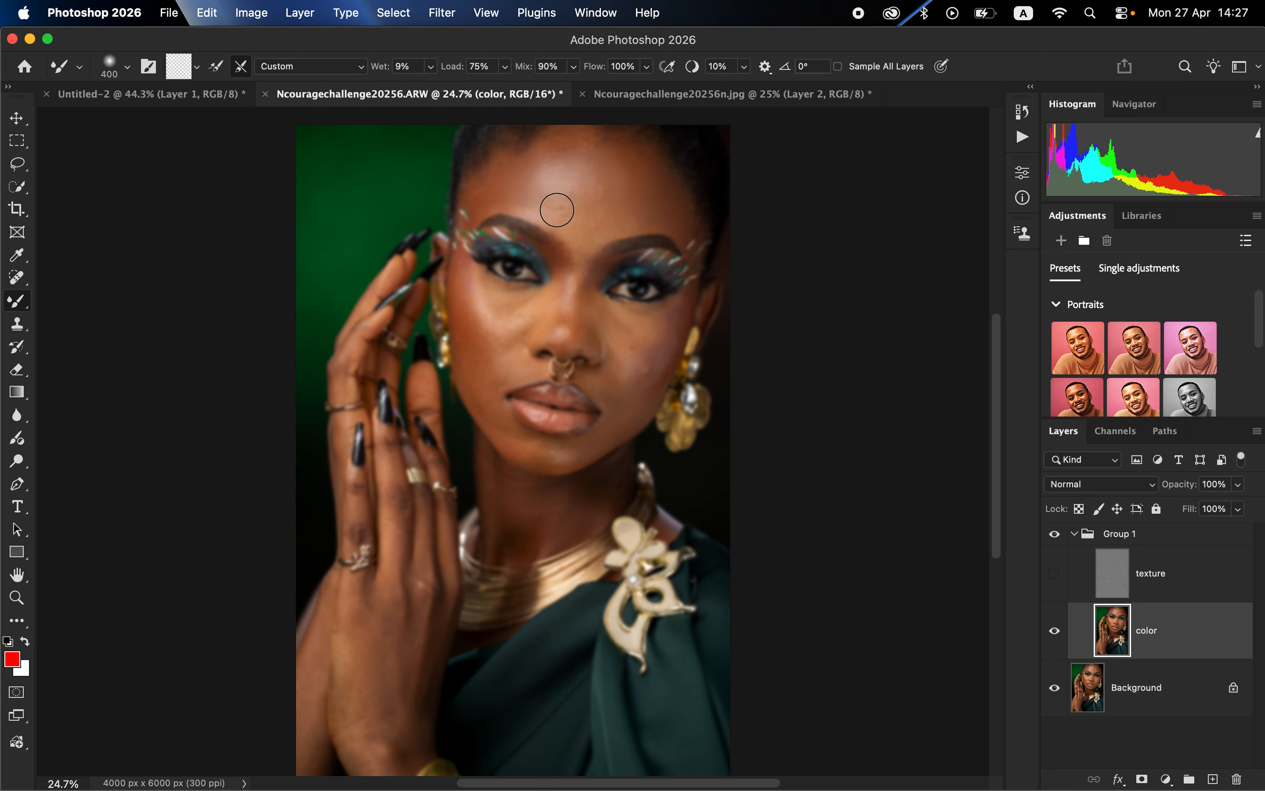
key(bracketleft)
key(bracketright)
key(bracketright)
mouse_move(556, 181)
mouse_down()
mouse_move(589, 191)
mouse_move(577, 194)
mouse_move(581, 143)
mouse_move(589, 175)
mouse_up()
key(bracketleft)
mouse_move(606, 176)
mouse_down()
mouse_move(624, 189)
mouse_move(556, 212)
mouse_move(536, 177)
mouse_move(537, 197)
mouse_move(556, 147)
mouse_move(573, 141)
mouse_move(611, 159)
mouse_move(616, 212)
mouse_move(589, 231)
mouse_move(616, 181)
mouse_move(479, 197)
mouse_move(533, 208)
mouse_up()
Show the texture layer and toggle the group's visibility to compare the forehead before and after
click(1054, 573)
click(1054, 533)
click(1054, 534)
click(1054, 533)
click(1055, 533)
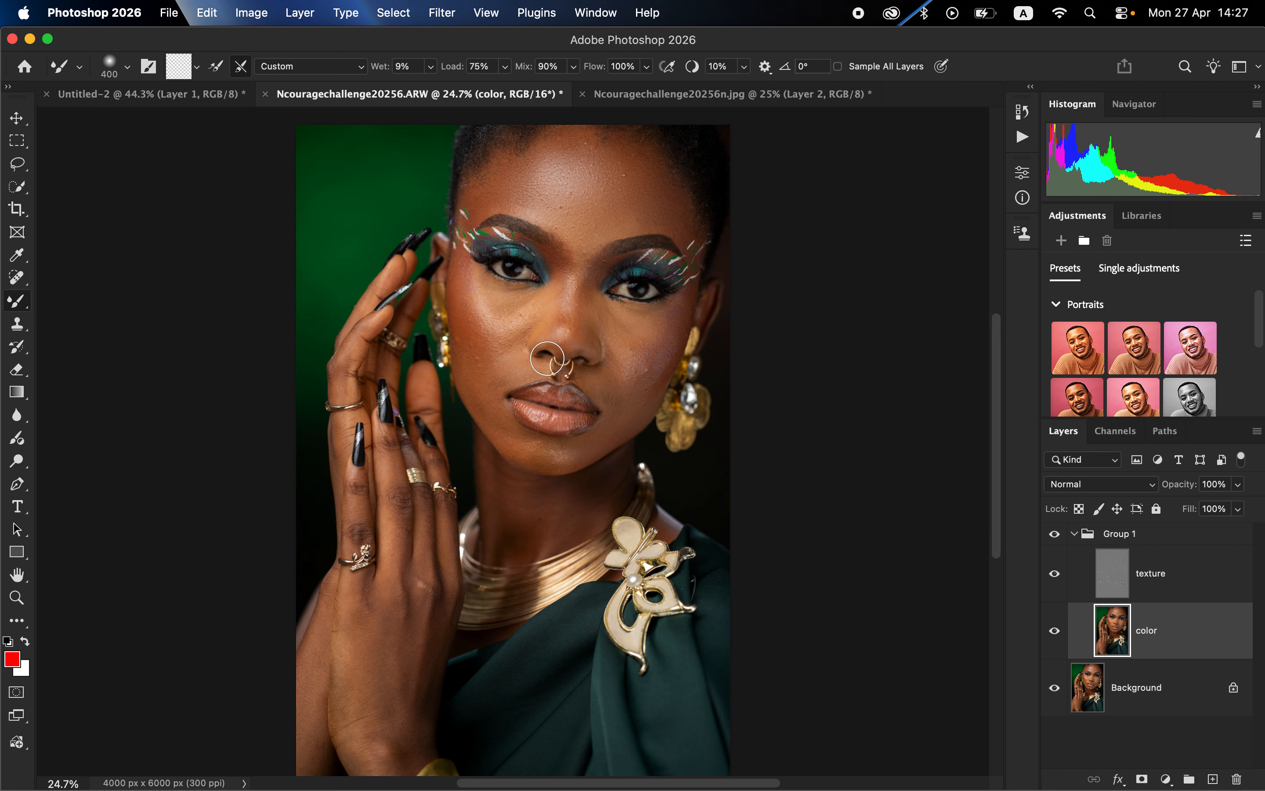
Hide the texture layer and blend the skin tones on the left-hand cheek with a smaller Mixer Brush
click(1054, 573)
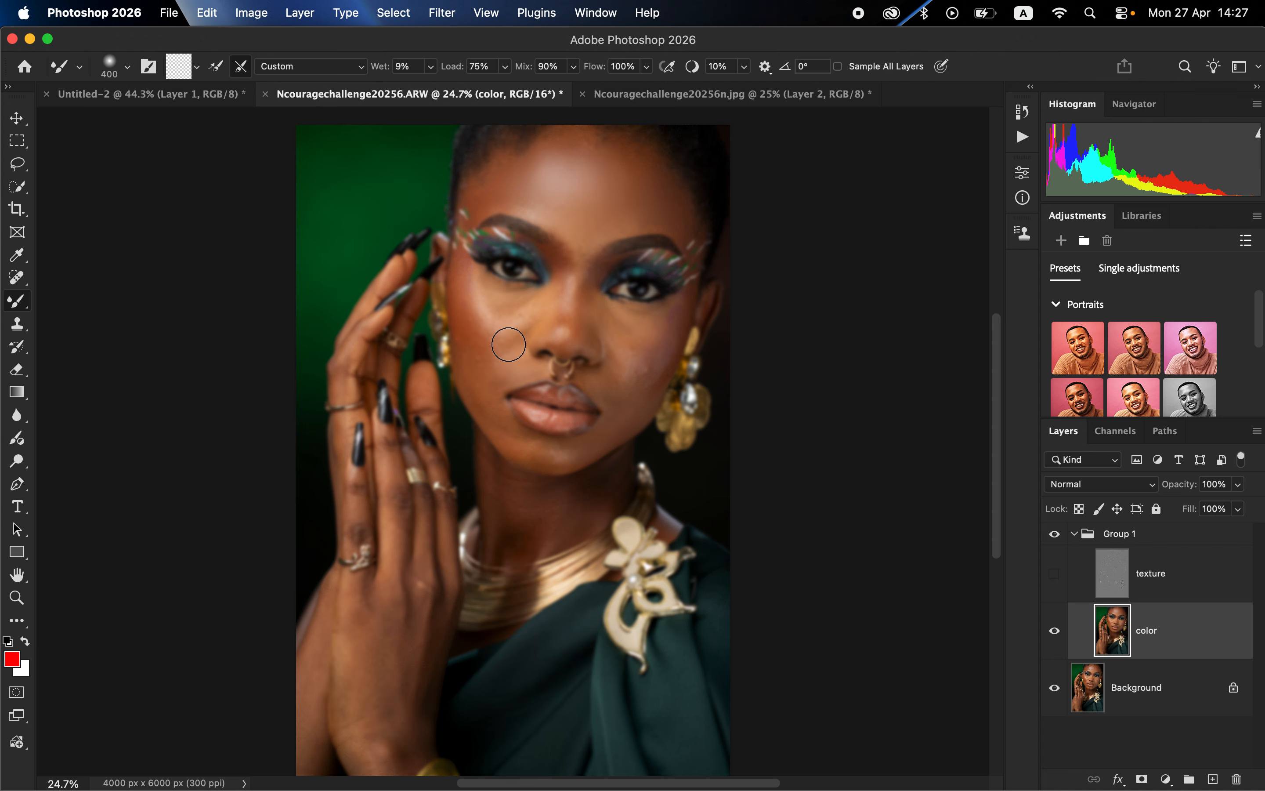
key(bracketleft)
key(bracketleft)
mouse_move(451, 267)
mouse_down()
mouse_move(480, 333)
mouse_move(457, 278)
mouse_move(473, 353)
mouse_move(464, 306)
mouse_move(485, 350)
mouse_move(459, 296)
mouse_move(456, 306)
mouse_move(466, 274)
mouse_move(481, 357)
mouse_up()
mouse_move(472, 283)
mouse_down()
mouse_move(486, 313)
mouse_move(472, 293)
mouse_move(491, 327)
mouse_move(467, 280)
mouse_move(526, 301)
mouse_move(492, 291)
mouse_move(515, 299)
mouse_move(518, 317)
mouse_move(483, 297)
mouse_move(496, 347)
mouse_move(460, 324)
mouse_move(478, 377)
mouse_move(467, 284)
mouse_move(498, 333)
mouse_up()
Blend the patchy skin tones on the right-hand cheek with Mixer Brush strokes
key(bracketright)
key(bracketright)
mouse_move(632, 327)
mouse_down()
mouse_move(675, 312)
mouse_move(652, 348)
mouse_up()
key(bracketleft)
key(bracketleft)
key(bracketleft)
mouse_move(653, 345)
mouse_down()
mouse_move(638, 319)
mouse_move(613, 314)
mouse_up()
Smooth the tones along the nose with the Mixer Brush, reducing the brush size to 175 px
mouse_move(563, 269)
mouse_down()
mouse_move(555, 259)
mouse_move(554, 343)
mouse_move(583, 346)
mouse_up()
key(bracketleft)
key(bracketleft)
key(bracketleft)
drag(564, 287, 548, 332)
drag(589, 270, 578, 312)
Show the texture layer and toggle the group's visibility to compare the retouched face with the original
click(1054, 573)
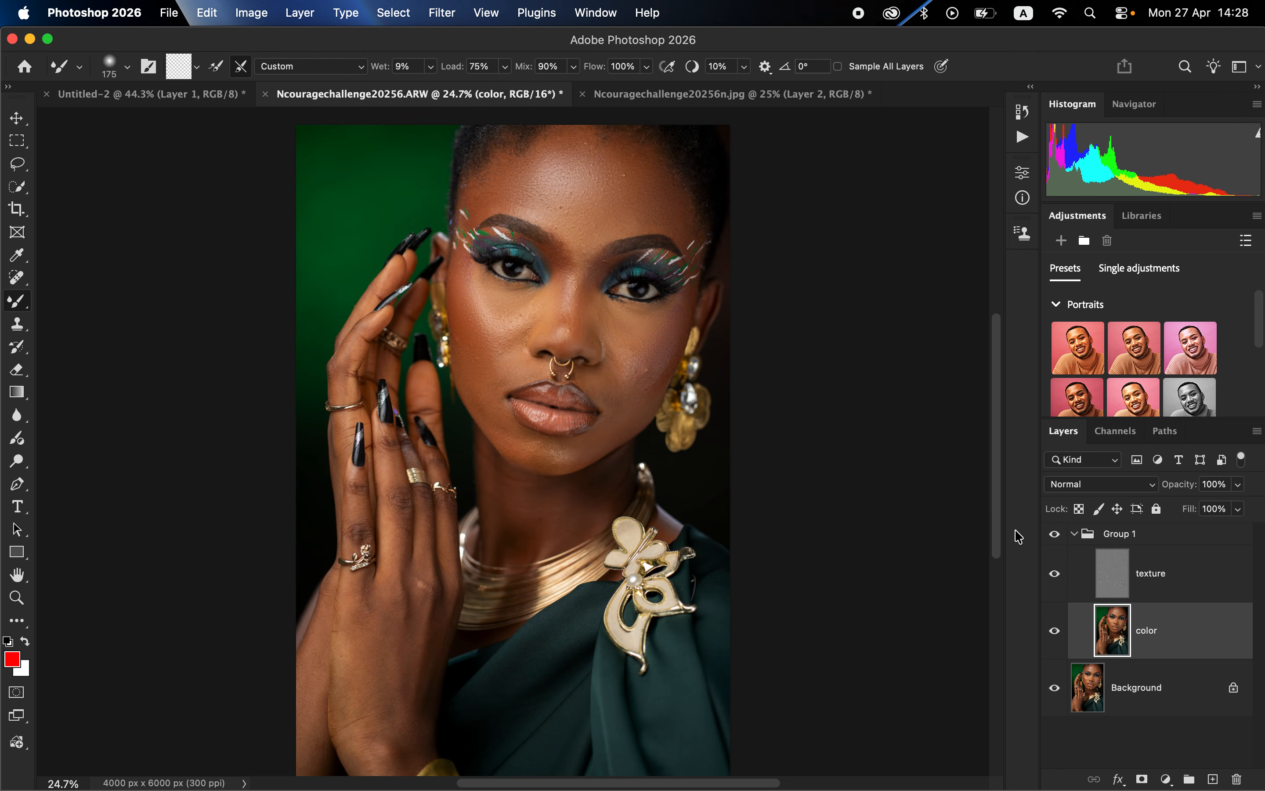
click(1056, 542)
click(1056, 542)
click(1055, 542)
click(1056, 542)
Select the texture layer and activate the Clone Stamp Tool with a 100 px soft round brush sampling Current Layer
click(1186, 582)
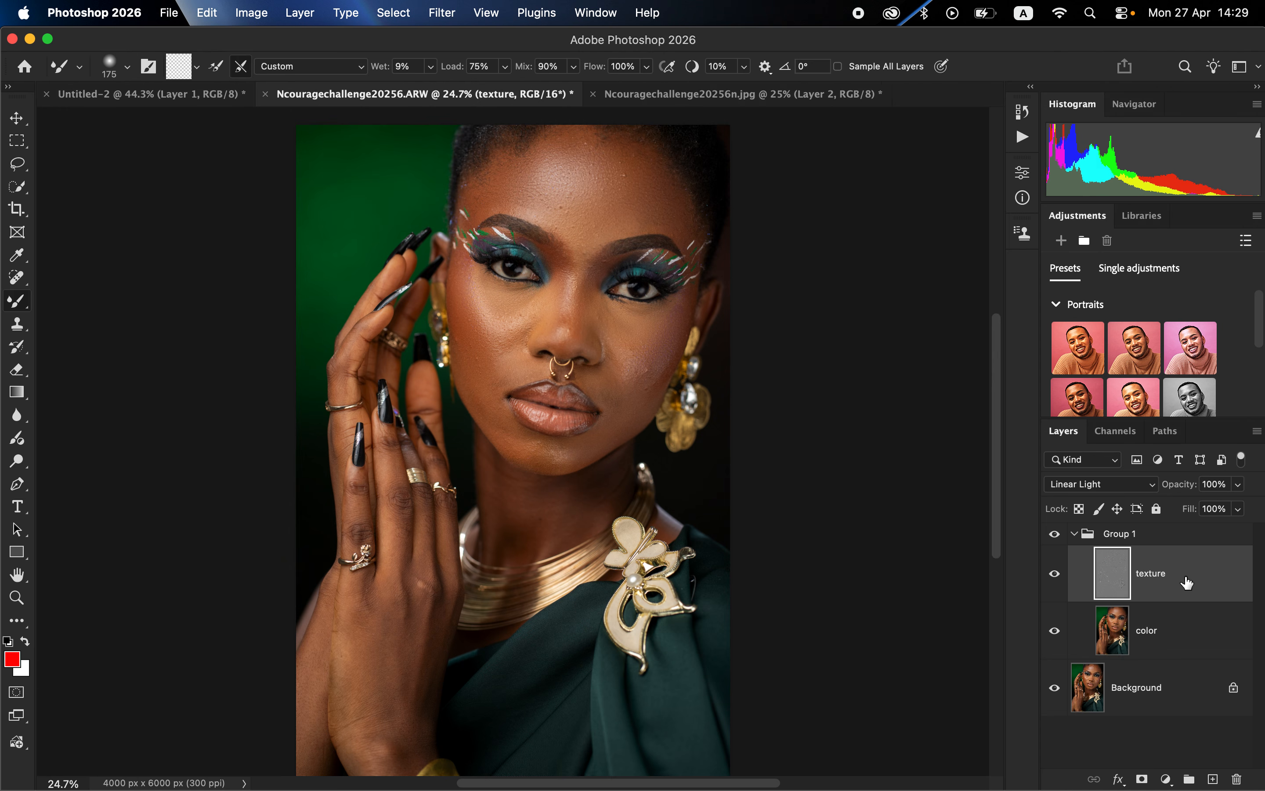
click(17, 324)
click(126, 68)
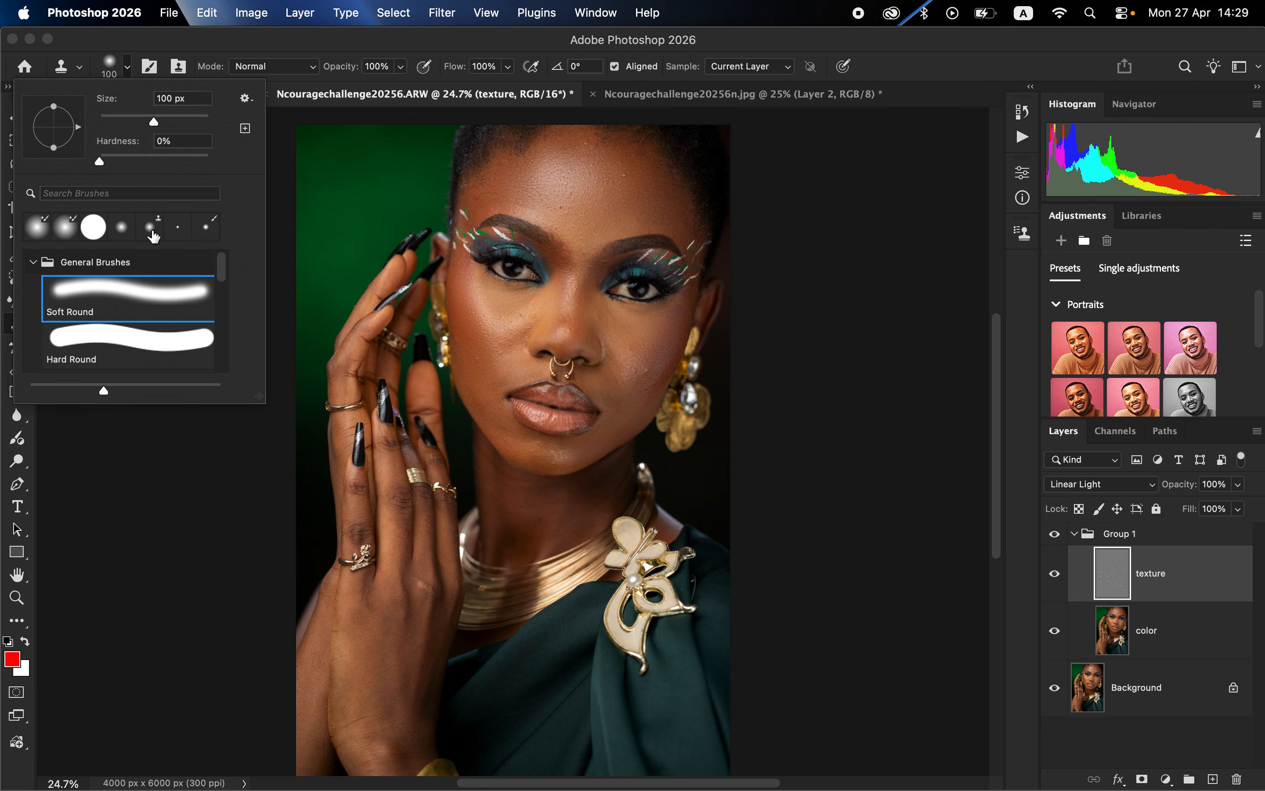
click(281, 38)
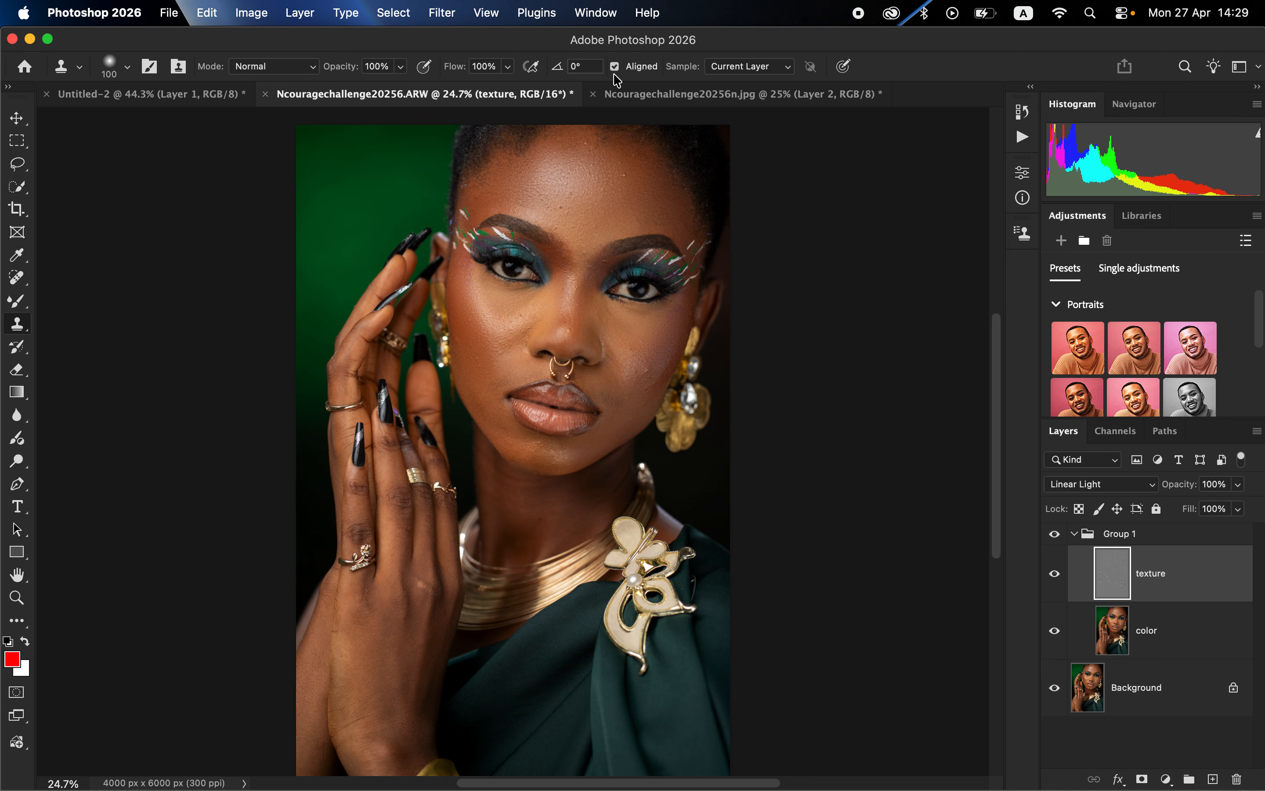
click(721, 73)
click(728, 68)
Clone clean nearby skin texture over the blemish above the left-hand eyebrow with a 70 px Clone Stamp brush
key(super+equal)
key(super+equal)
key(super+equal)
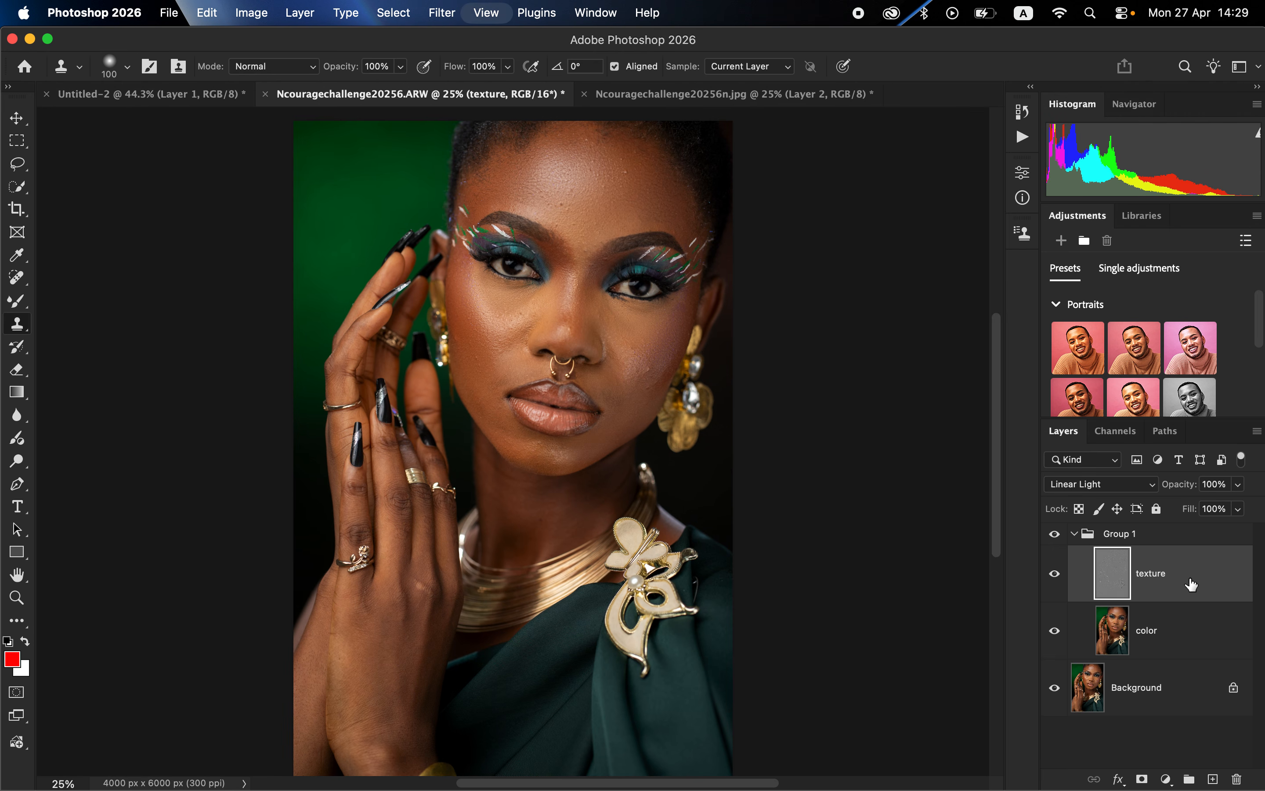
key(super+equal)
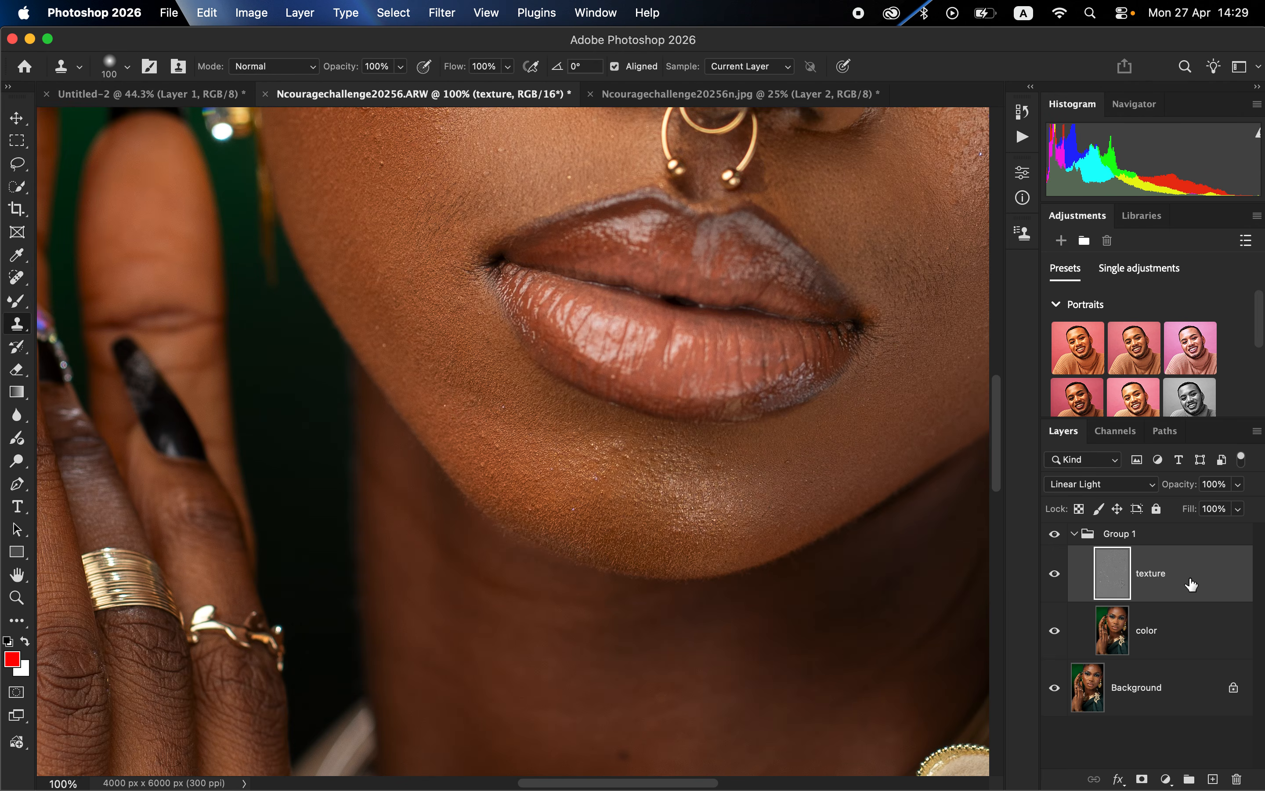
scroll(661, 426, up, 10)
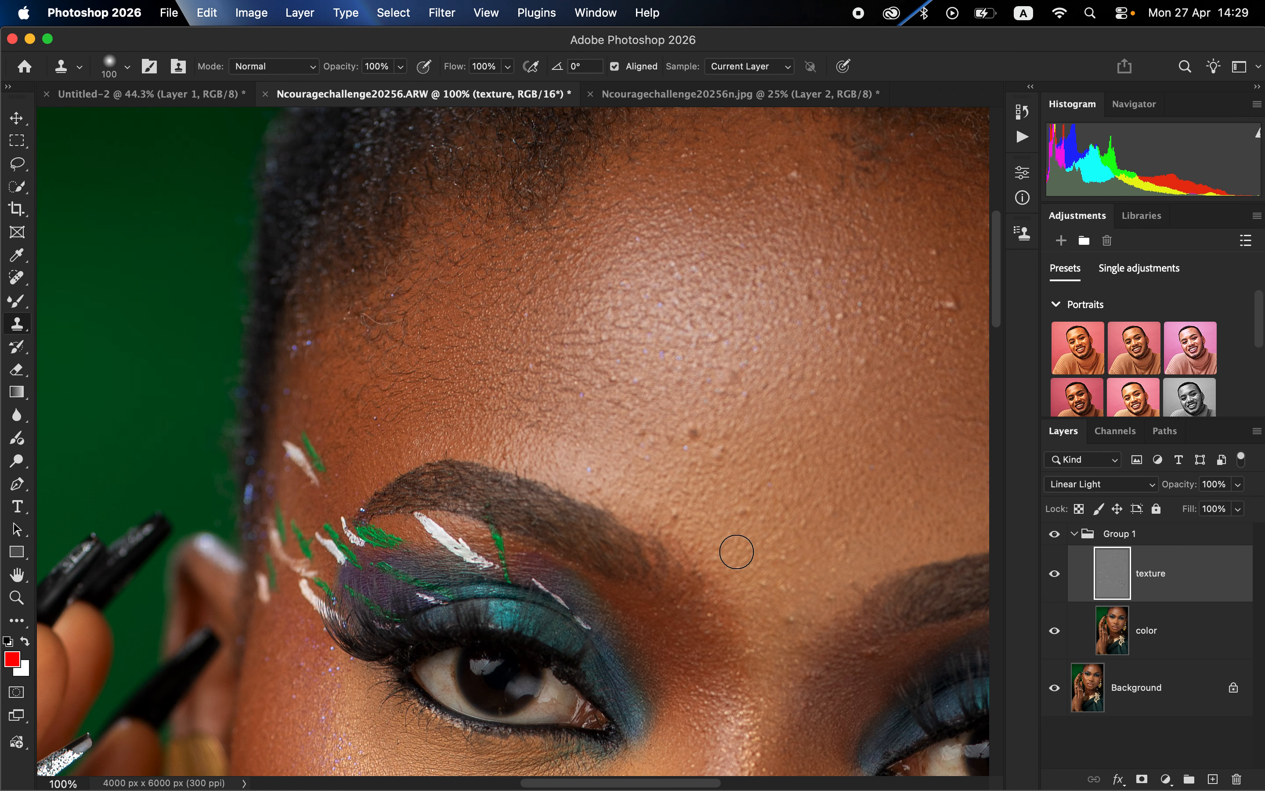
key(bracketleft)
key(bracketleft)
key(bracketleft)
click(695, 433)
key(super+z)
alt+click(714, 420)
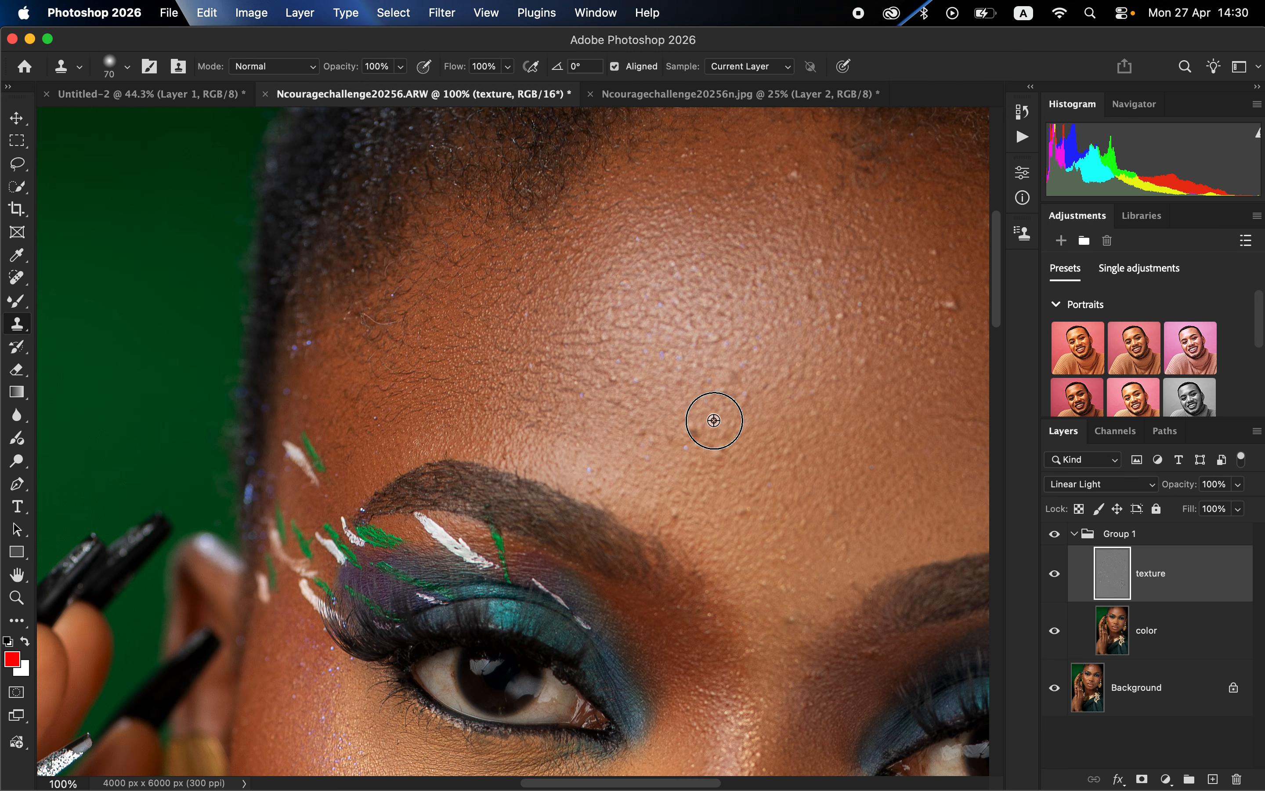
key(bracketleft)
key(bracketleft)
key(bracketleft)
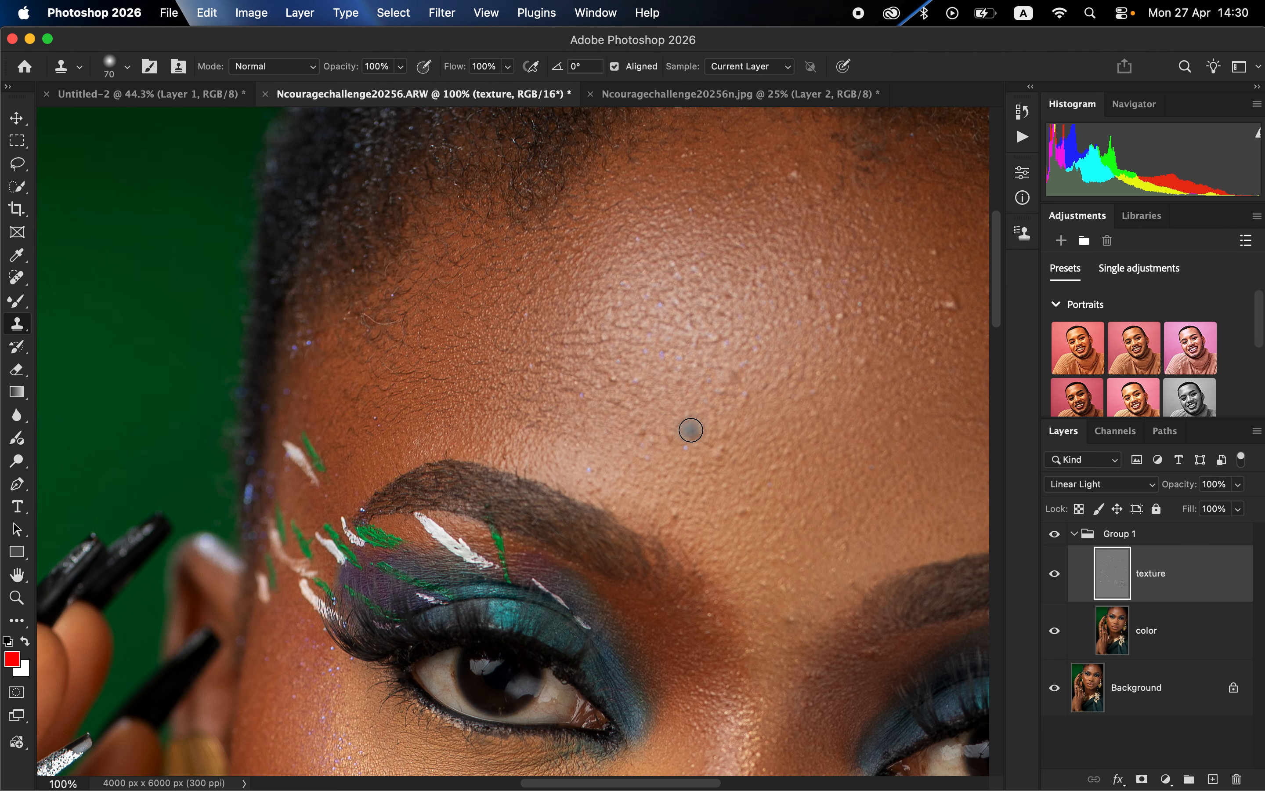
click(691, 430)
Clone over the small blemishes on the right-hand side of the forehead, undoing the first attempt
click(935, 253)
key(super+z)
click(961, 299)
key(super+0)
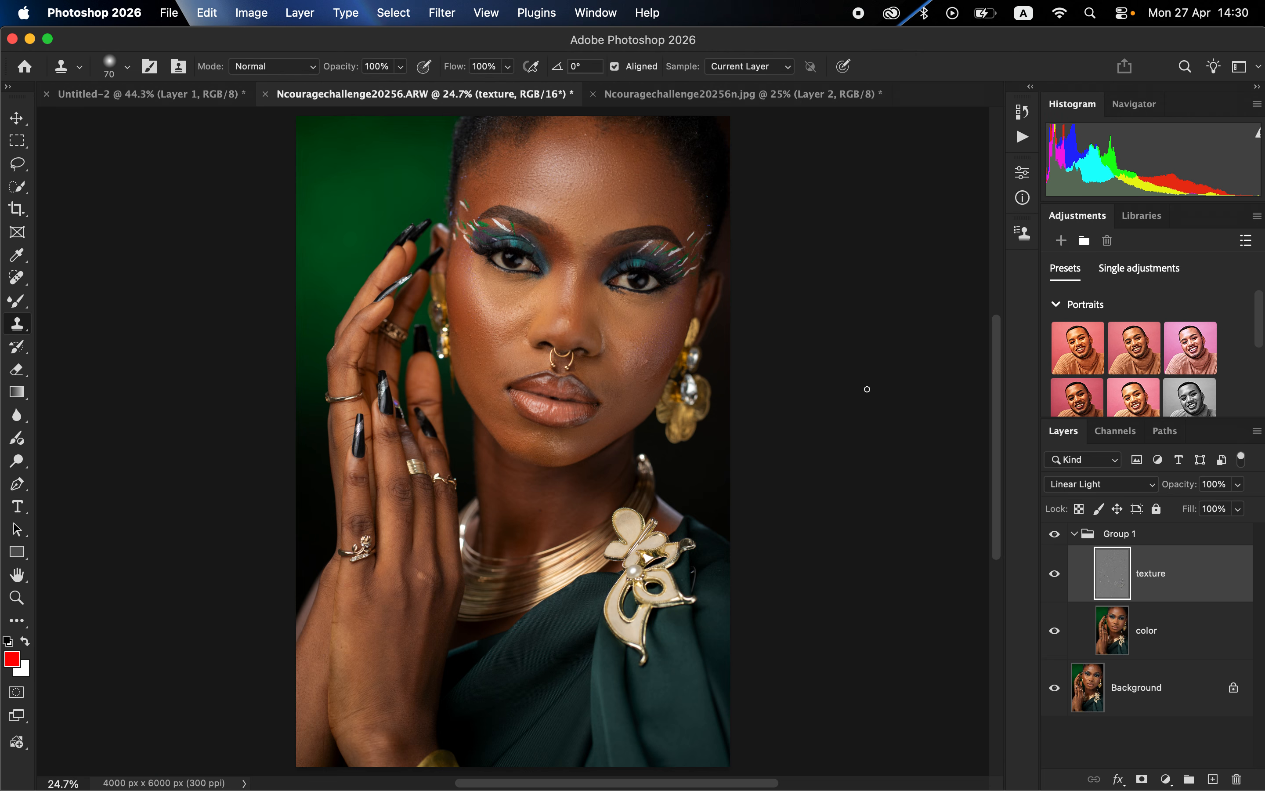